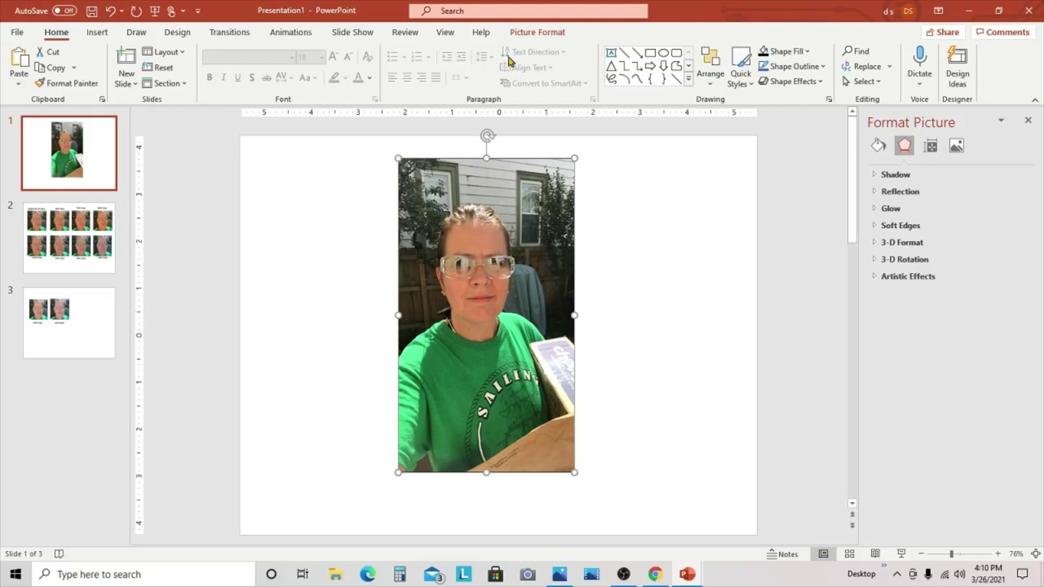
Crop the photo's top, bottom, left and right to a head-and-shoulders shot about 2.82 by 2.56 inches
{"action": "left_click", "coordinate": [532, 34]}
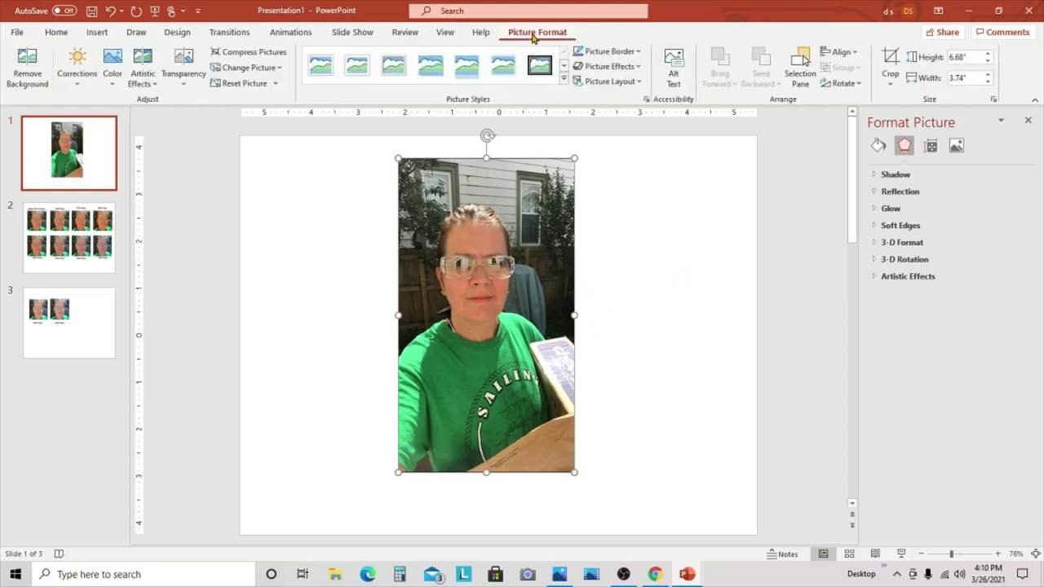
{"action": "left_click", "coordinate": [890, 86]}
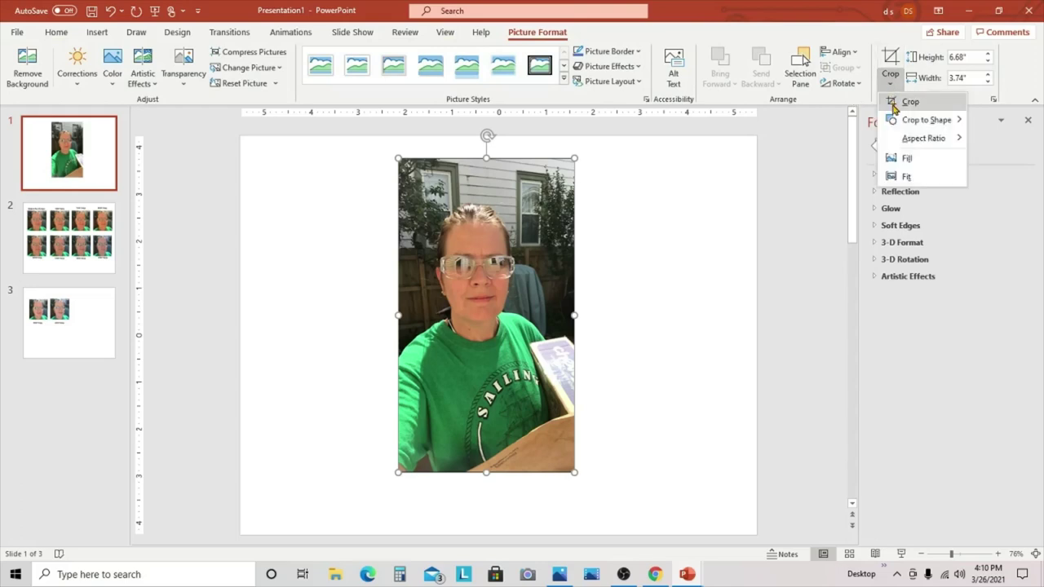
{"action": "left_click", "coordinate": [910, 102]}
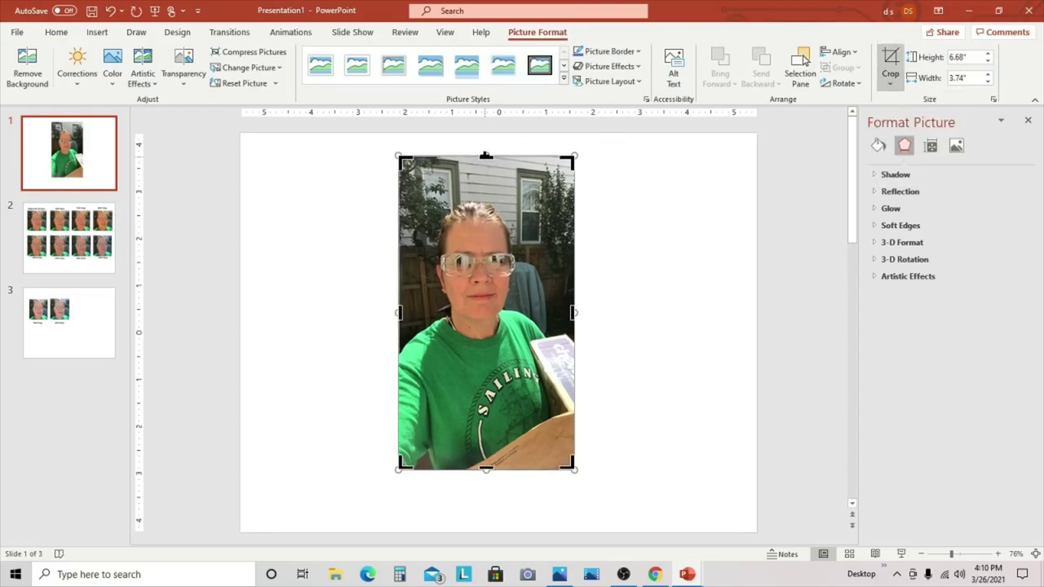
{"action": "left_click_drag", "start_coordinate": [485, 156], "coordinate": [485, 202]}
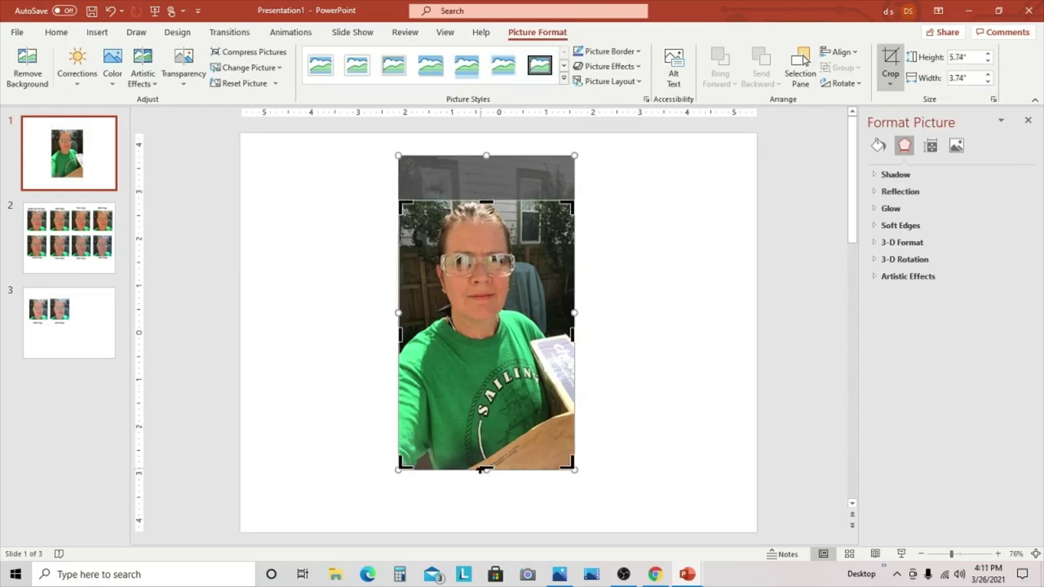
{"action": "left_click_drag", "start_coordinate": [486, 468], "coordinate": [487, 332]}
{"action": "left_click_drag", "start_coordinate": [399, 263], "coordinate": [423, 262]}
{"action": "left_click_drag", "start_coordinate": [572, 265], "coordinate": [542, 271]}
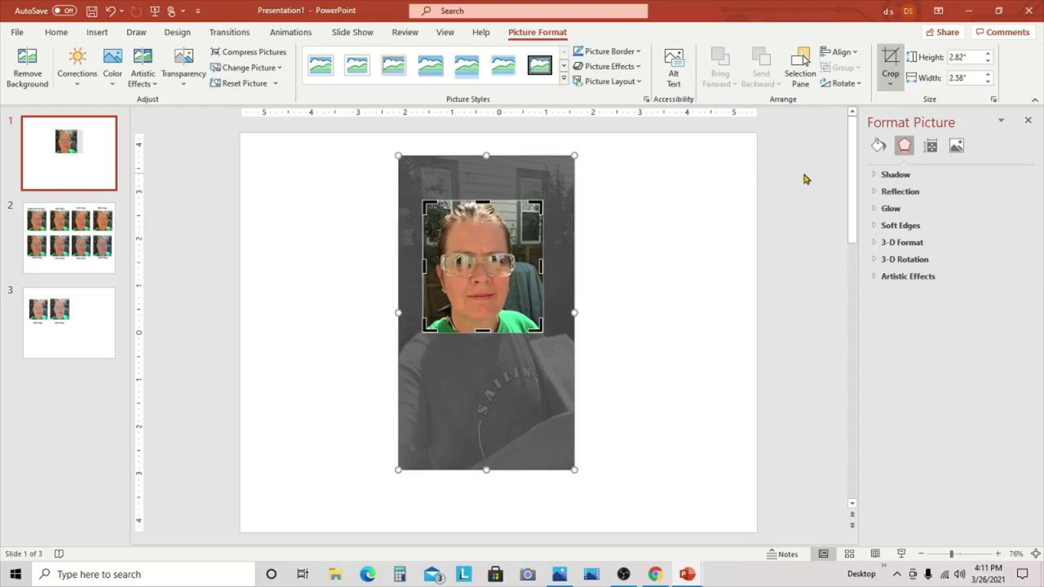
{"action": "left_click", "coordinate": [889, 65]}
Place the cropped portrait, about 2.47 by 2.3 inches, near the slide's top-left corner
{"action": "left_click", "coordinate": [587, 318]}
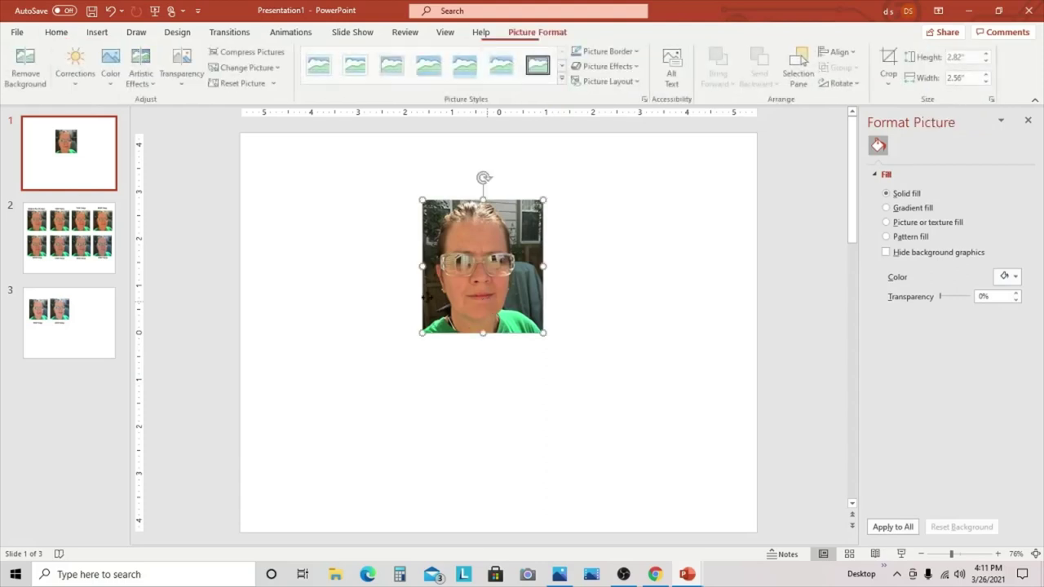
{"action": "left_click_drag", "start_coordinate": [486, 304], "coordinate": [434, 304]}
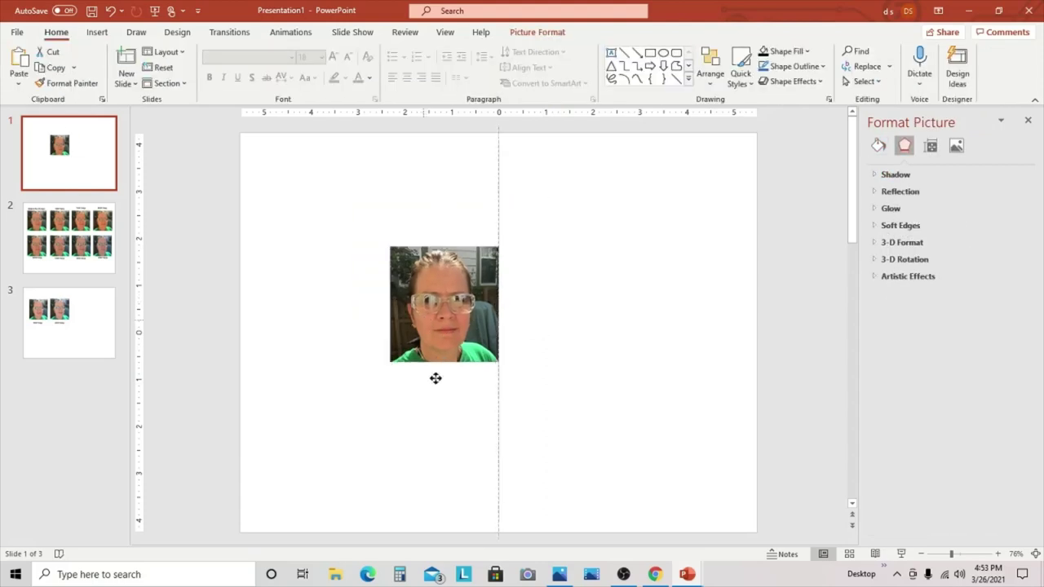
{"action": "left_click_drag", "start_coordinate": [435, 377], "coordinate": [417, 291]}
{"action": "left_click", "coordinate": [535, 33]}
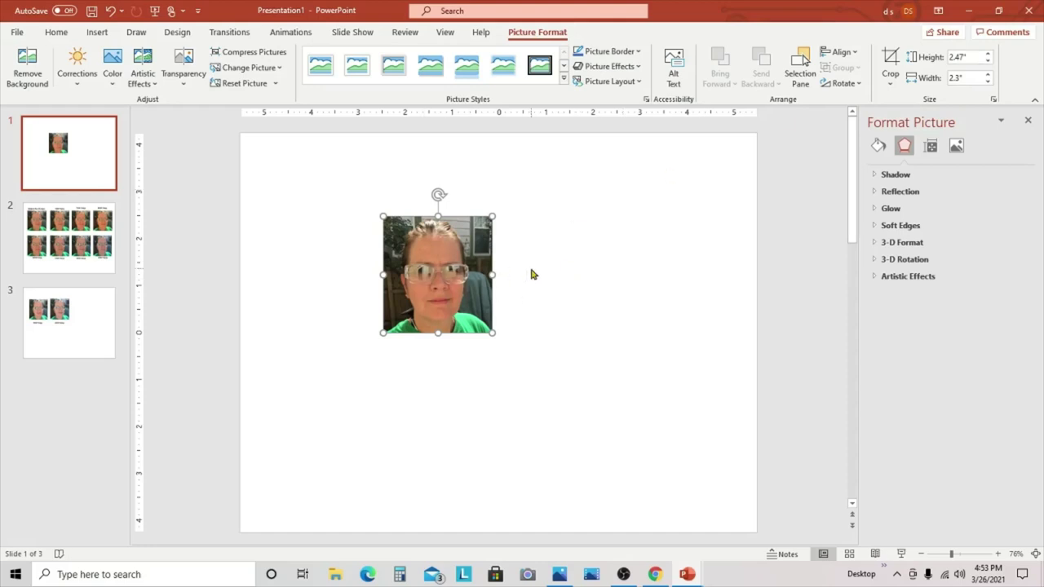
{"action": "left_click_drag", "start_coordinate": [445, 249], "coordinate": [322, 195]}
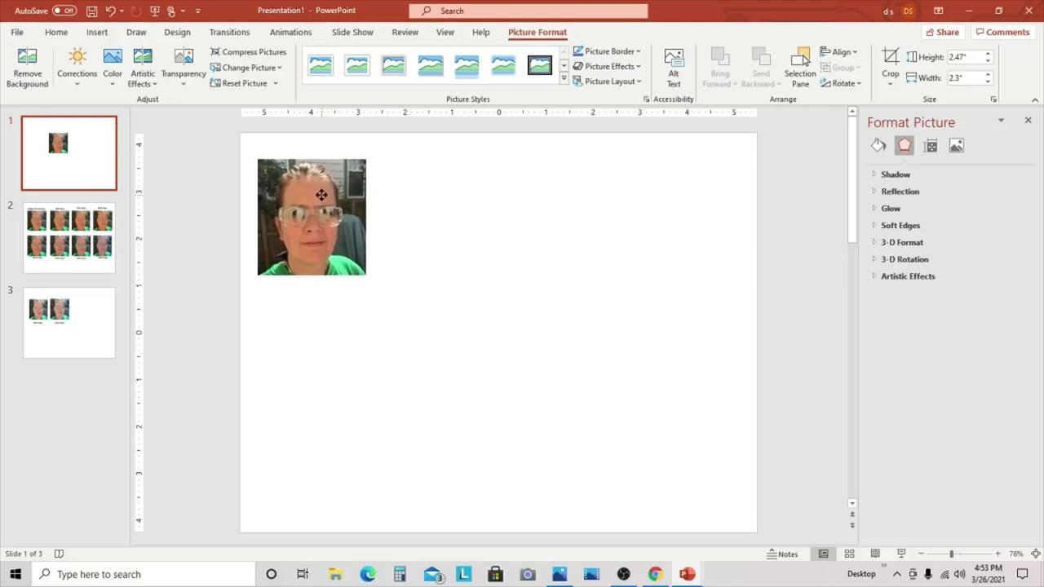
{"action": "left_click_drag", "start_coordinate": [321, 195], "coordinate": [322, 198]}
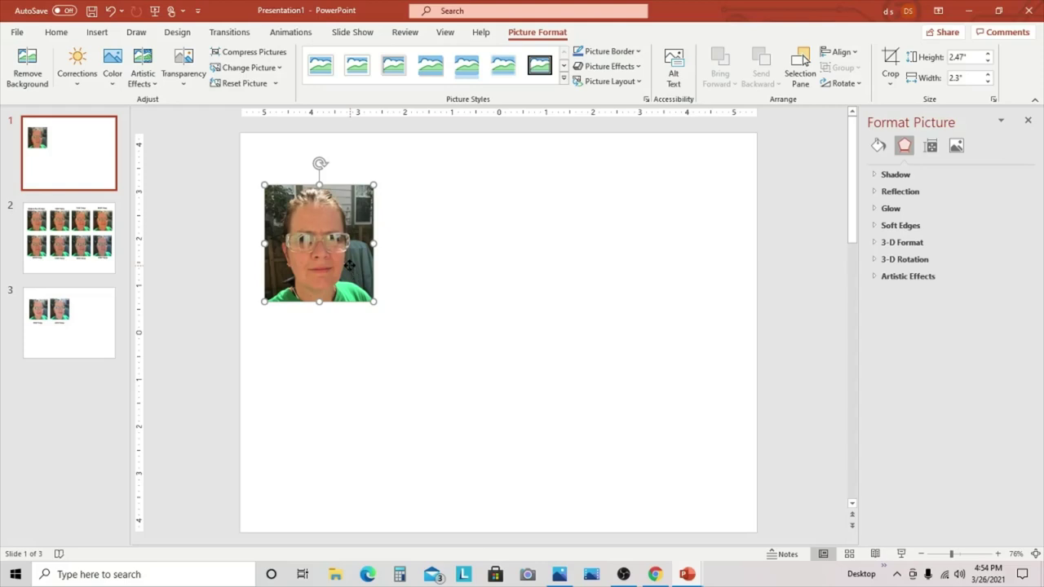
Copy the portrait and paste copies of it onto the slide
{"action": "right_click", "coordinate": [349, 269]}
{"action": "left_click", "coordinate": [375, 293]}
{"action": "right_click", "coordinate": [458, 208]}
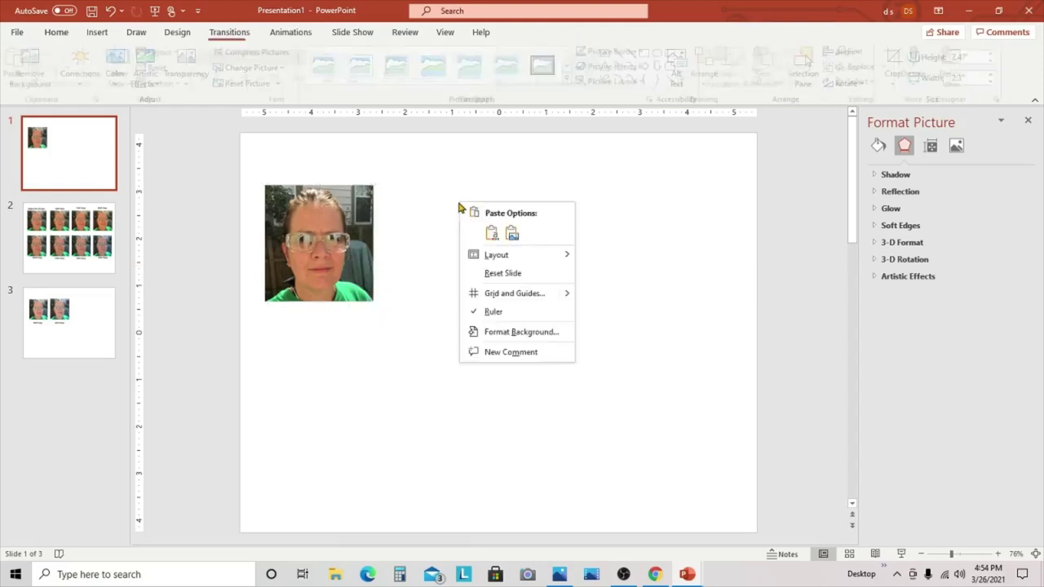
{"action": "left_click", "coordinate": [490, 235]}
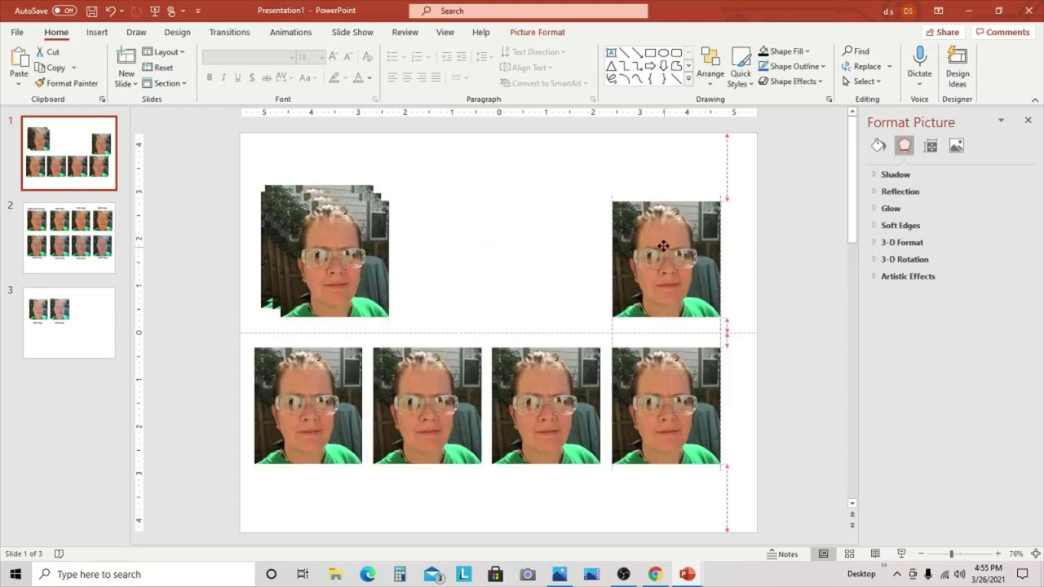
Line up the portrait copies into two even rows of four
{"action": "left_click_drag", "start_coordinate": [657, 230], "coordinate": [660, 239]}
{"action": "left_click_drag", "start_coordinate": [369, 260], "coordinate": [571, 260]}
{"action": "left_click_drag", "start_coordinate": [288, 266], "coordinate": [401, 275]}
{"action": "left_click_drag", "start_coordinate": [508, 283], "coordinate": [508, 291]}
{"action": "left_click", "coordinate": [621, 286]}
{"action": "left_click_drag", "start_coordinate": [621, 286], "coordinate": [624, 294]}
{"action": "left_click", "coordinate": [472, 140]}
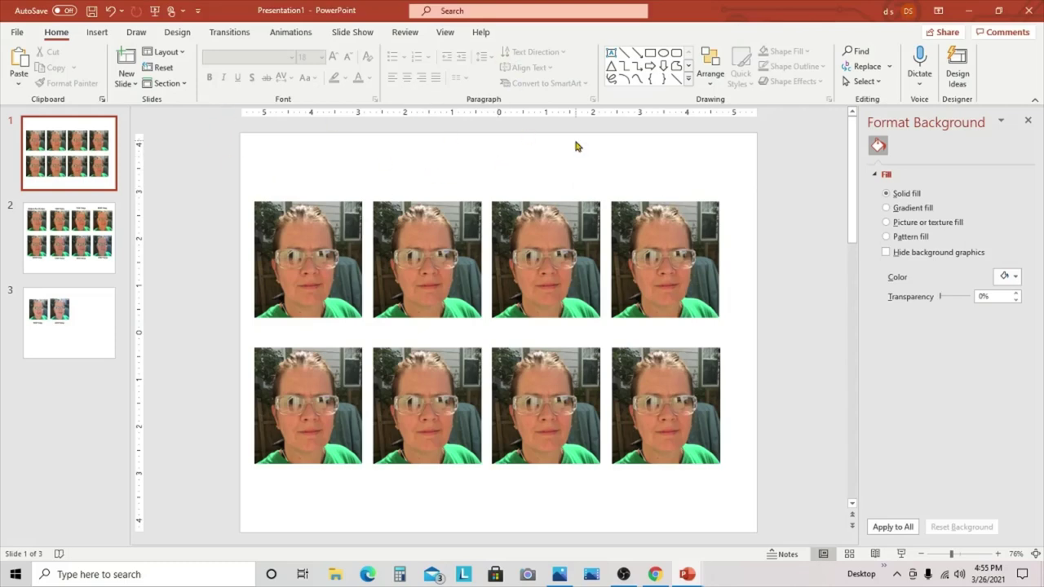
Add a text box captioned 'Original No Change' above the first photo
{"action": "left_click", "coordinate": [95, 33]}
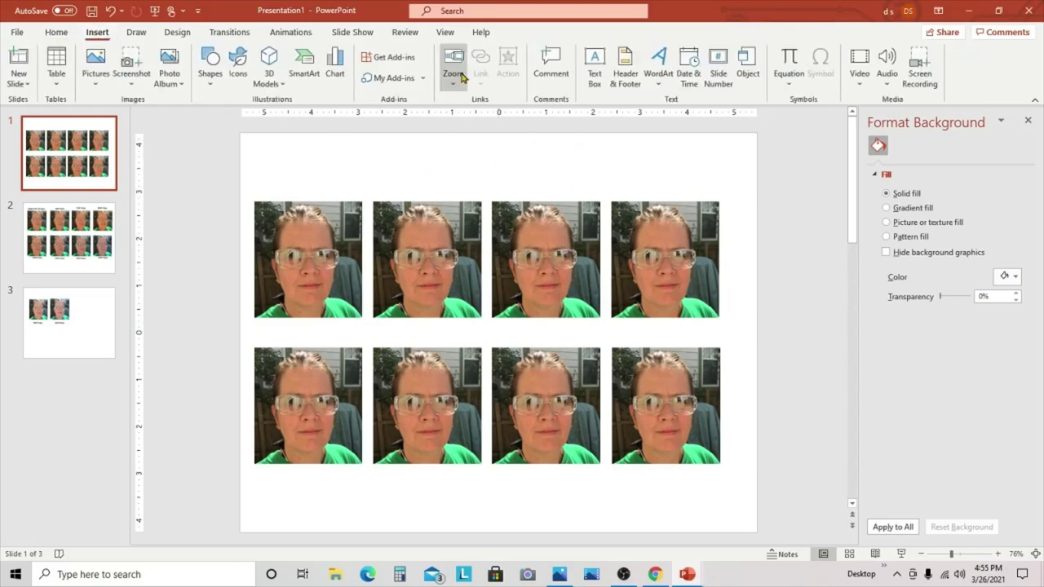
{"action": "left_click", "coordinate": [595, 70]}
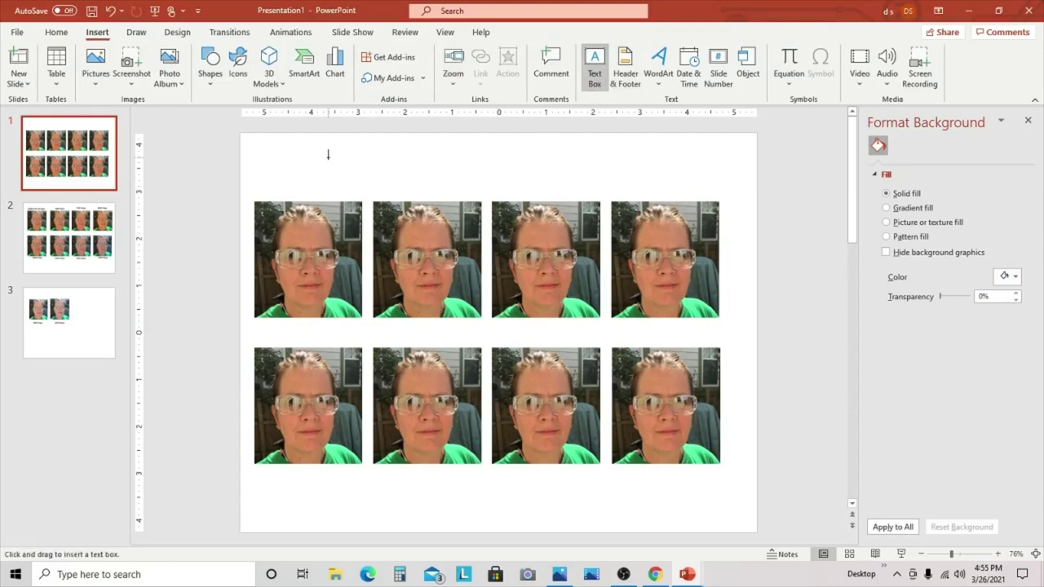
{"action": "left_click", "coordinate": [298, 175]}
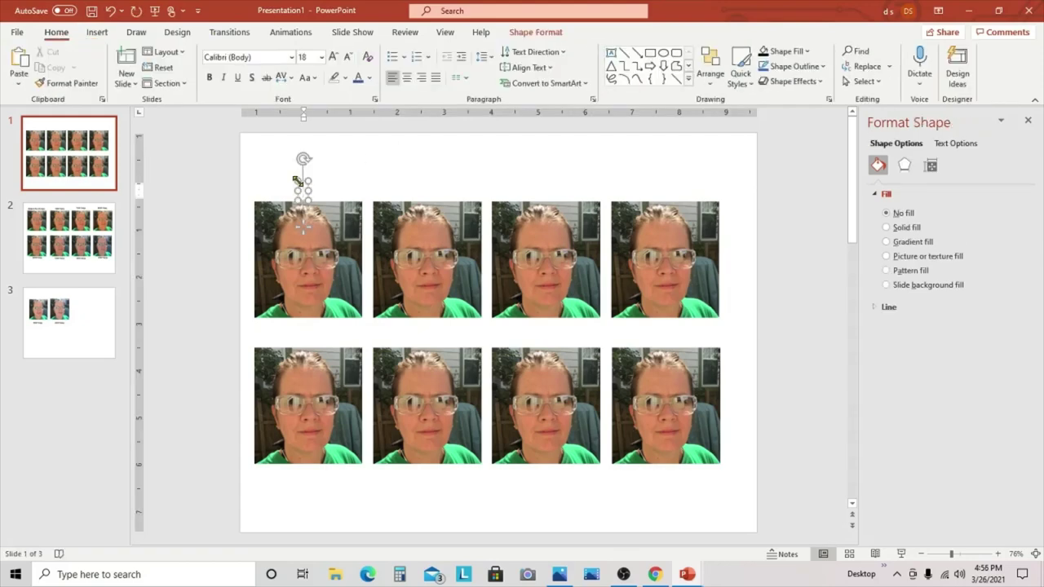
{"action": "type", "text": "Original No"}
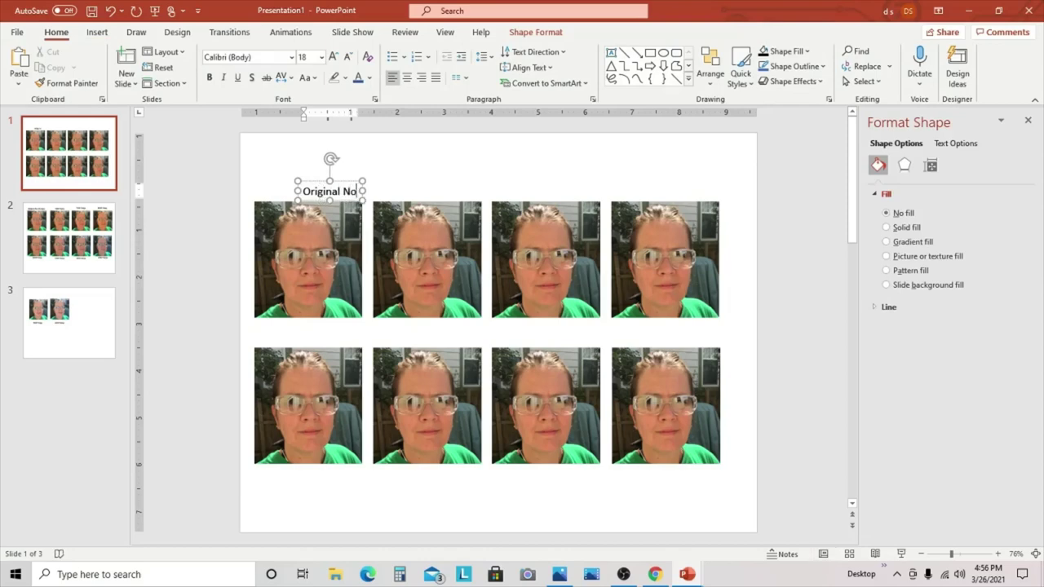
{"action": "type", "text": " Change"}
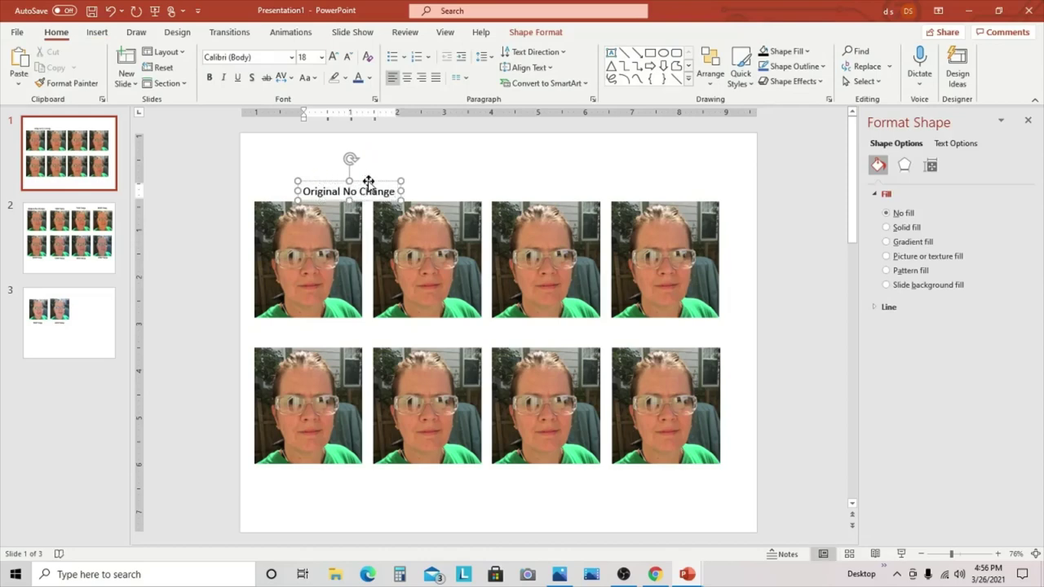
{"action": "left_click_drag", "start_coordinate": [368, 181], "coordinate": [324, 179]}
{"action": "left_click", "coordinate": [386, 266]}
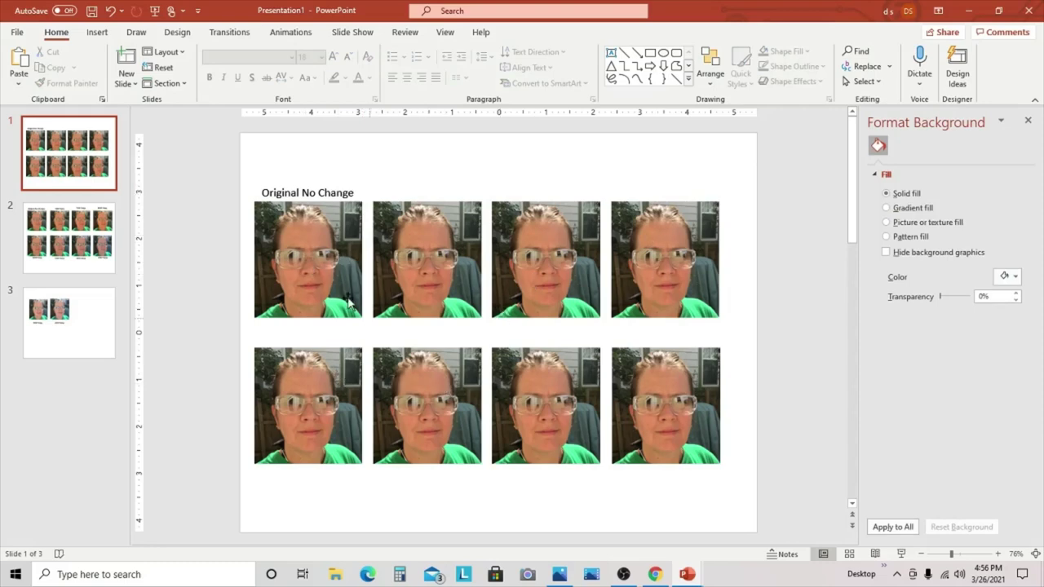
Select the top-left original photo to view its 6,500 temperature
{"action": "left_click", "coordinate": [316, 278]}
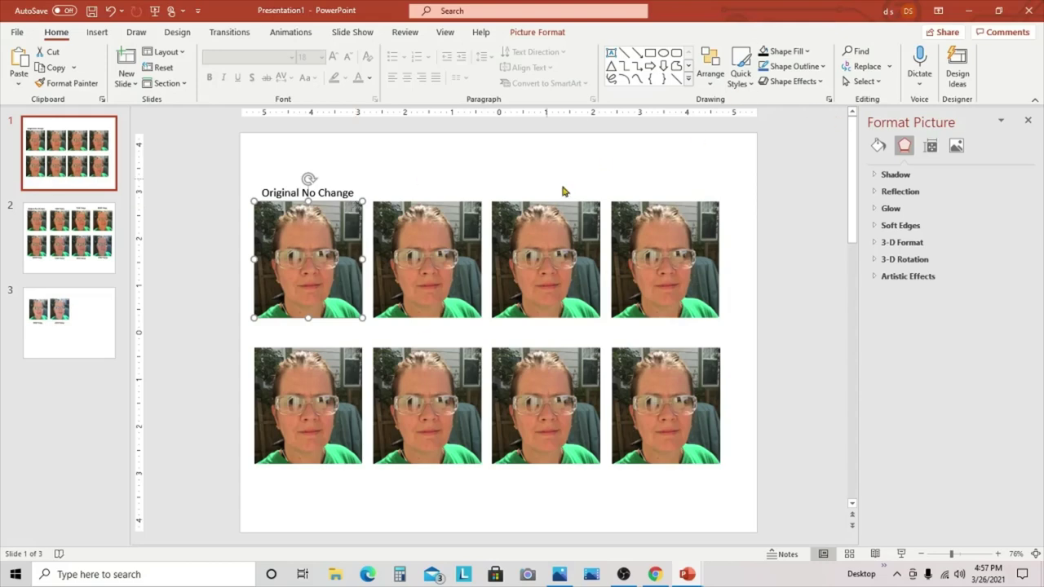
{"action": "left_click", "coordinate": [957, 148]}
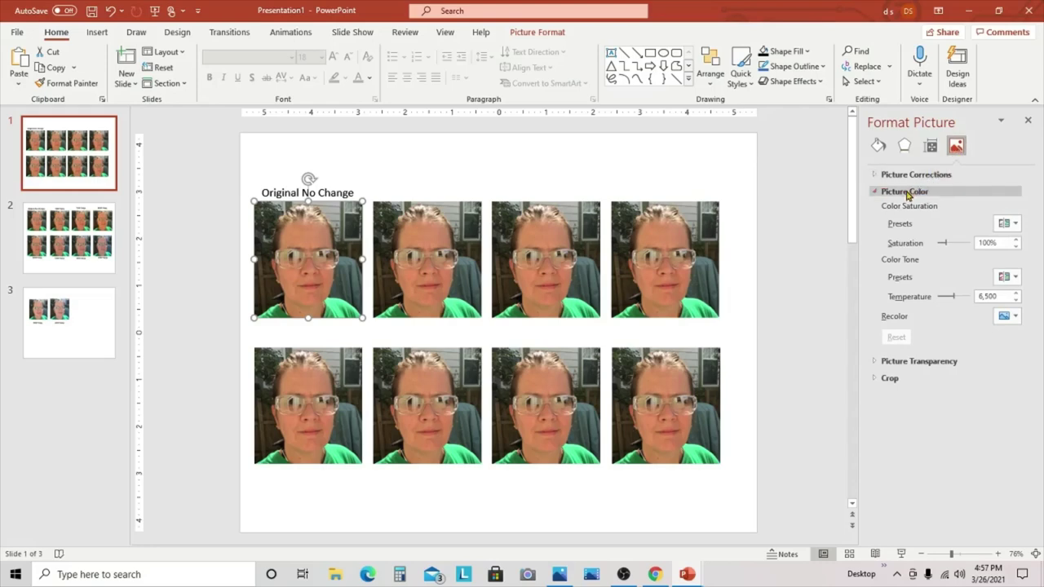
{"action": "left_click", "coordinate": [877, 194]}
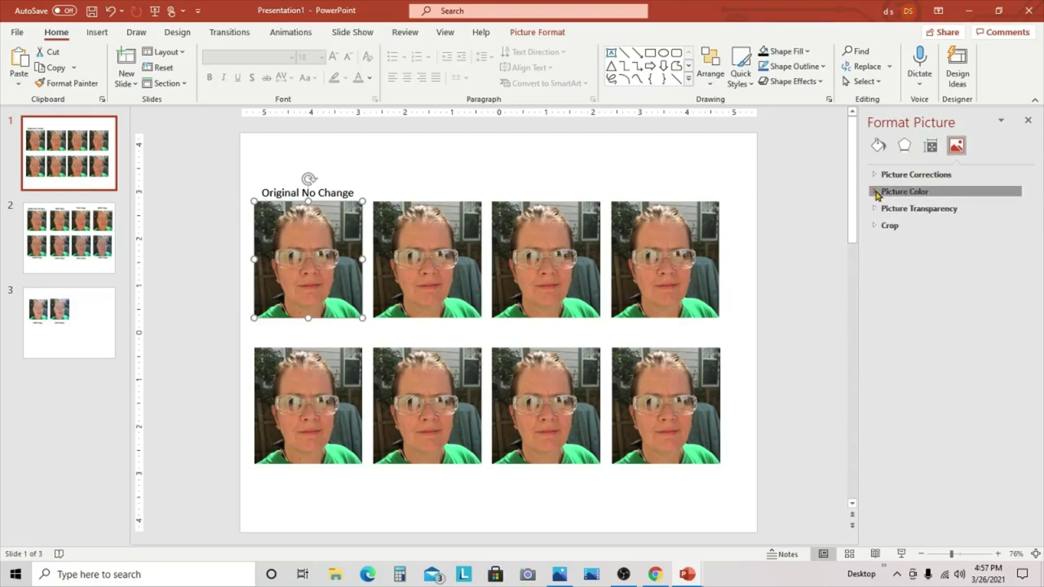
{"action": "left_click", "coordinate": [878, 193]}
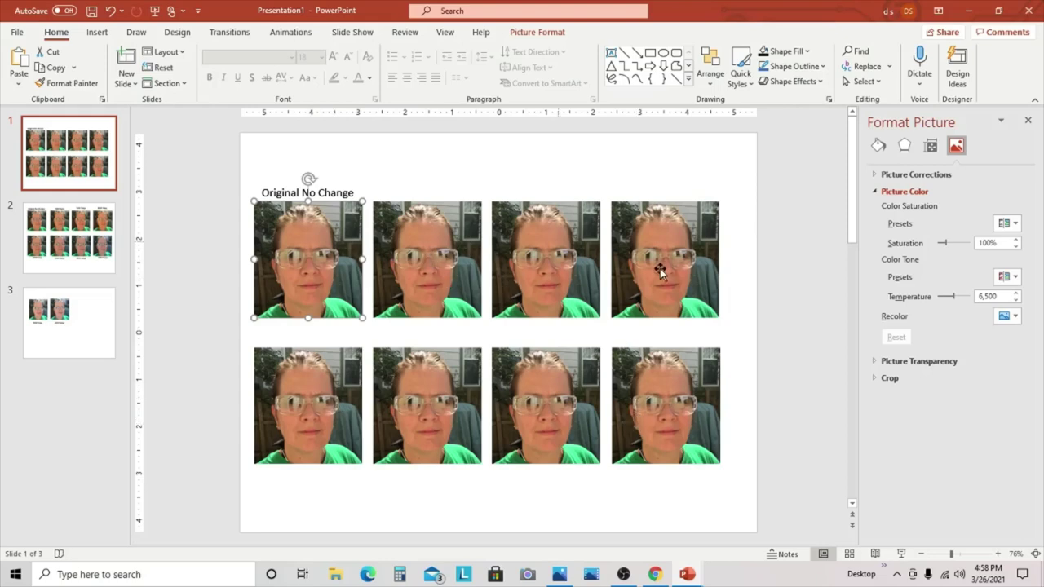
Set the second, third and fourth top-row photos' temperatures to 7000, 7500 and 8000
{"action": "left_click", "coordinate": [442, 248]}
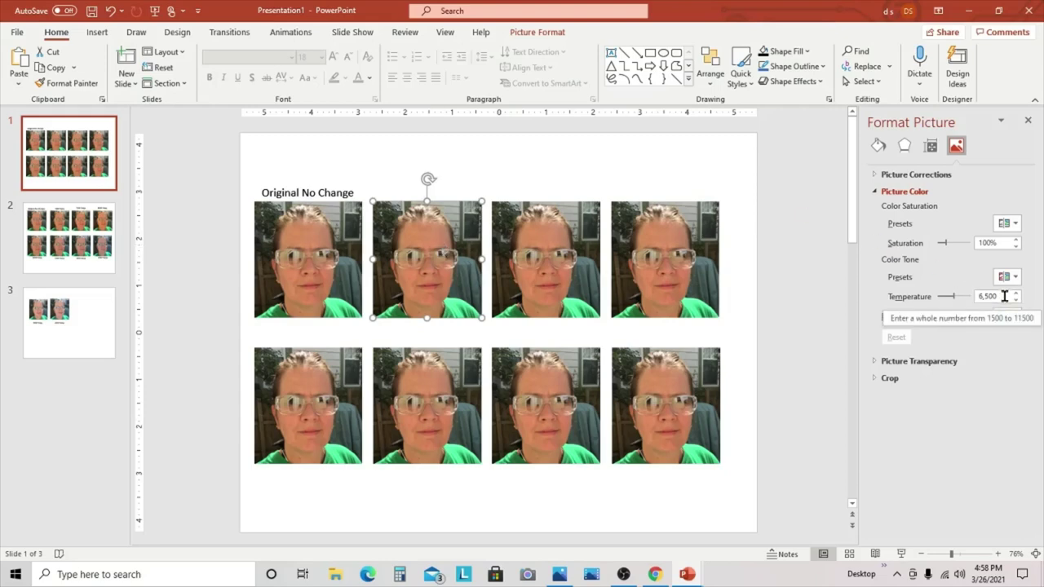
{"action": "double_click", "coordinate": [1004, 296]}
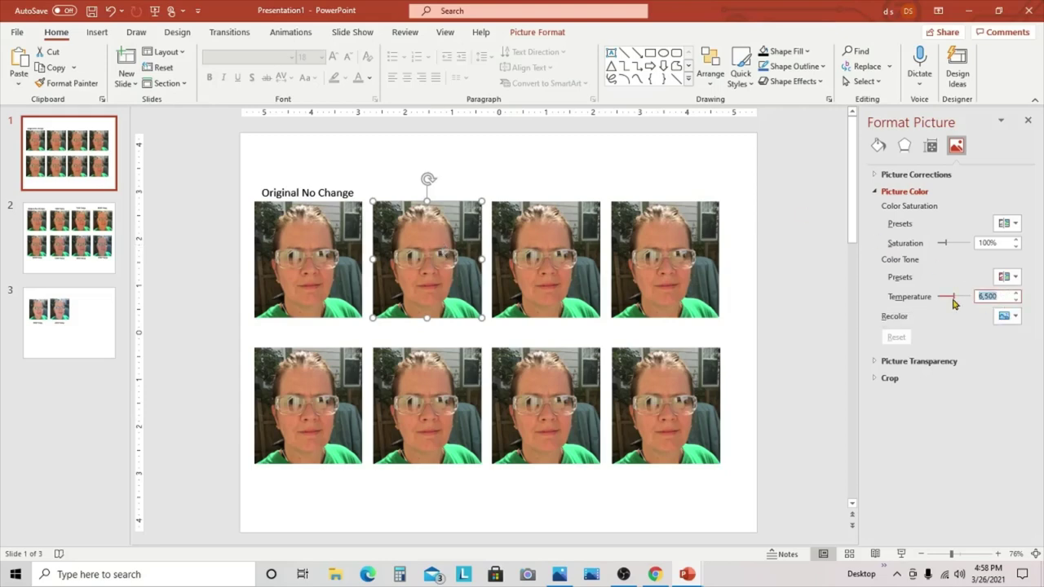
{"action": "type", "text": "7000"}
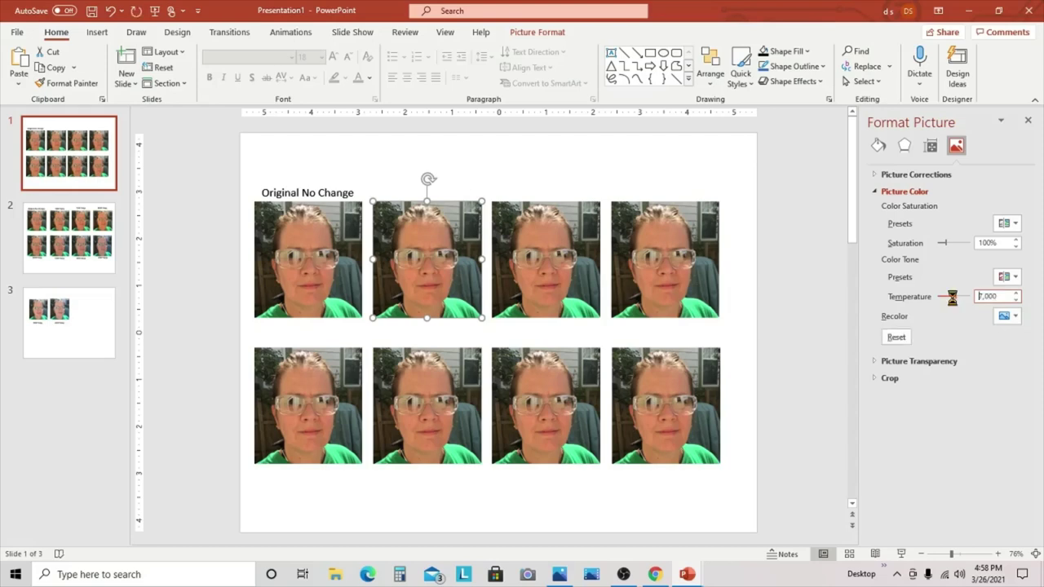
{"action": "left_click", "coordinate": [564, 269]}
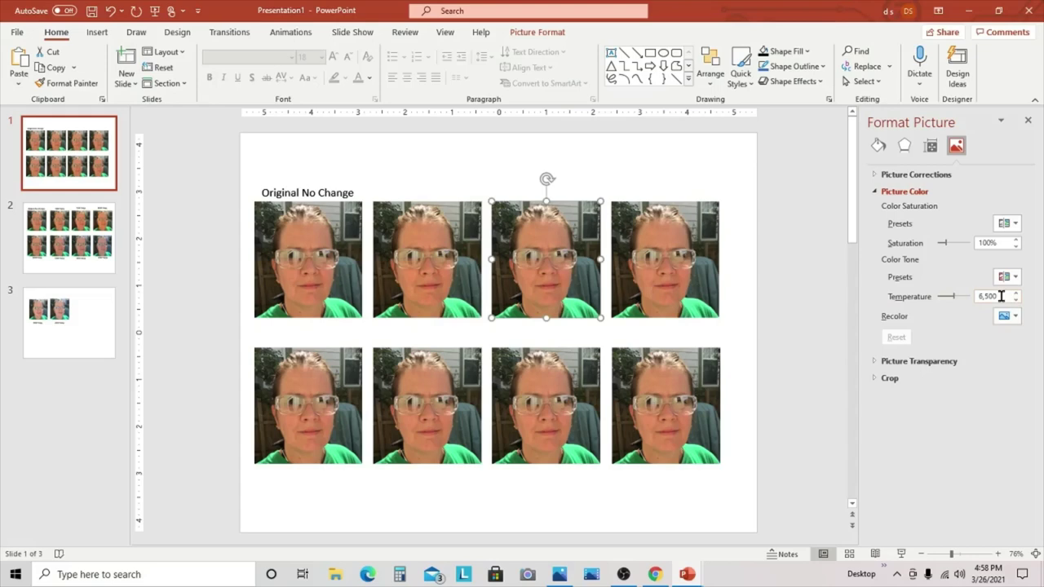
{"action": "left_click_drag", "start_coordinate": [1001, 296], "coordinate": [961, 302]}
{"action": "type", "text": "7500"}
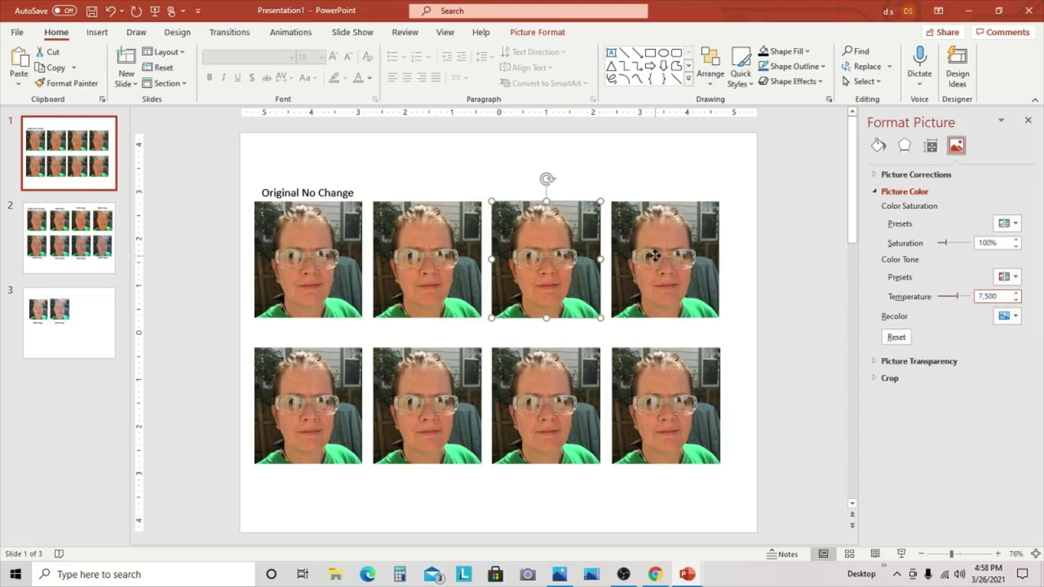
{"action": "left_click", "coordinate": [692, 249]}
{"action": "double_click", "coordinate": [990, 298]}
{"action": "type", "text": "8000"}
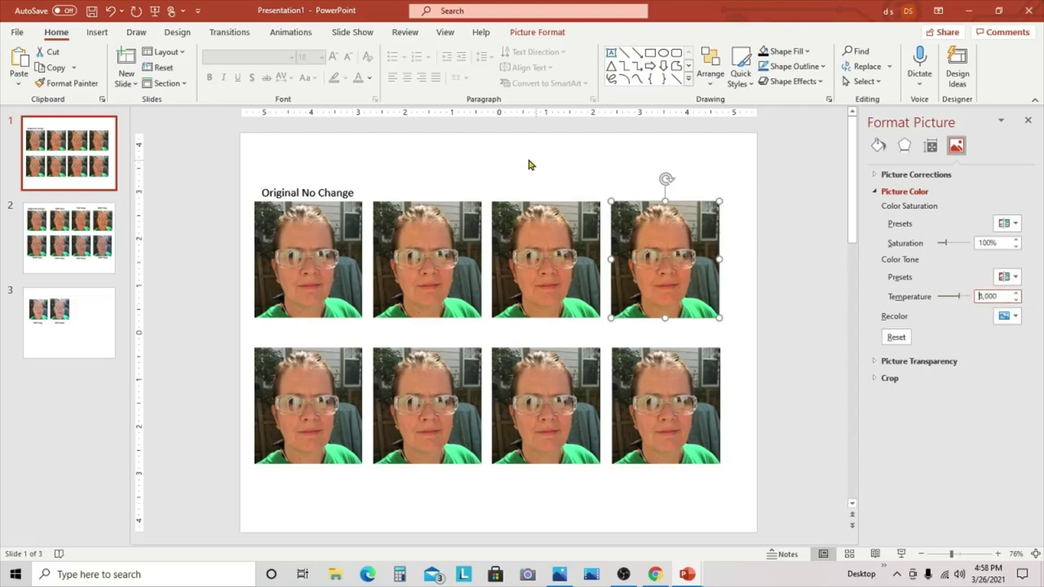
Add a 'Temp 7000' caption above the second photo, level with Original No Change
{"action": "left_click", "coordinate": [489, 167]}
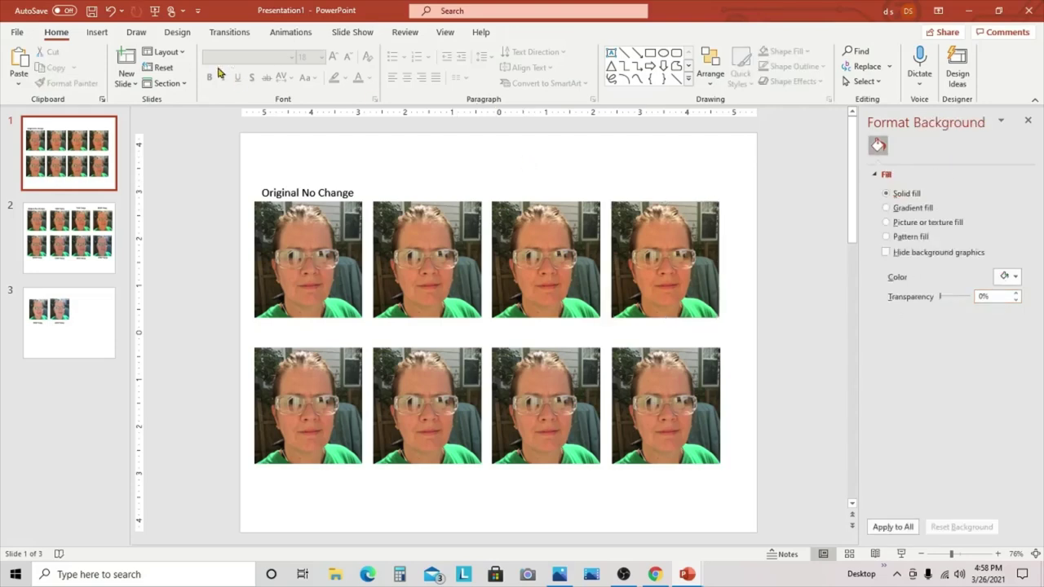
{"action": "left_click", "coordinate": [97, 35]}
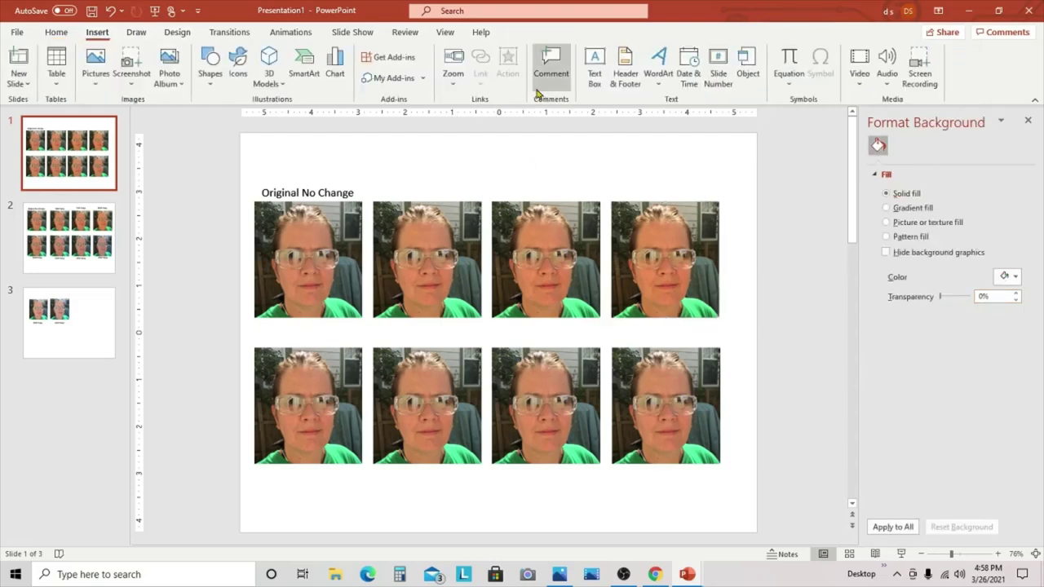
{"action": "left_click", "coordinate": [595, 70]}
{"action": "left_click", "coordinate": [424, 190]}
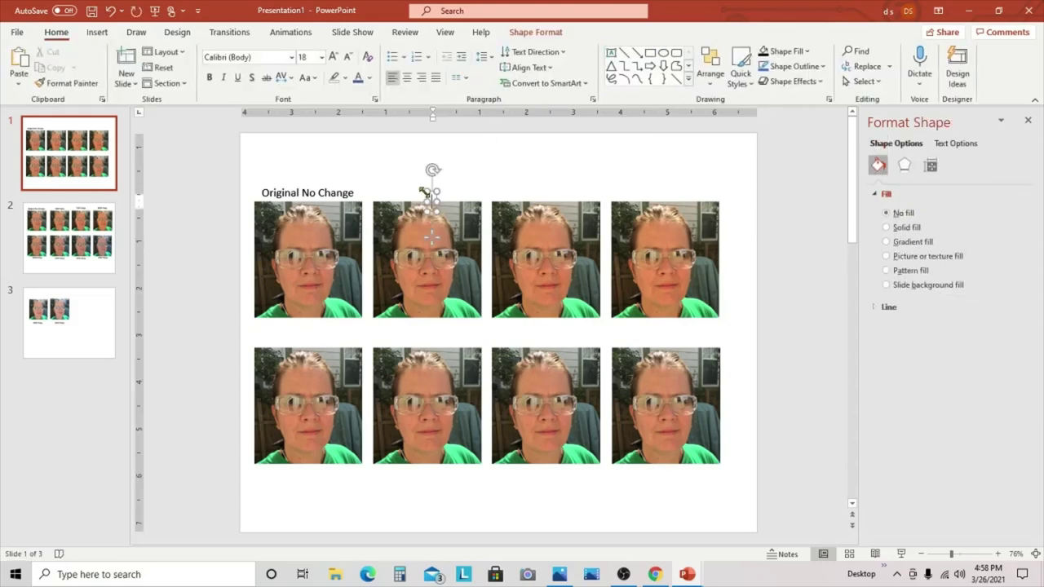
{"action": "type", "text": "Temp"}
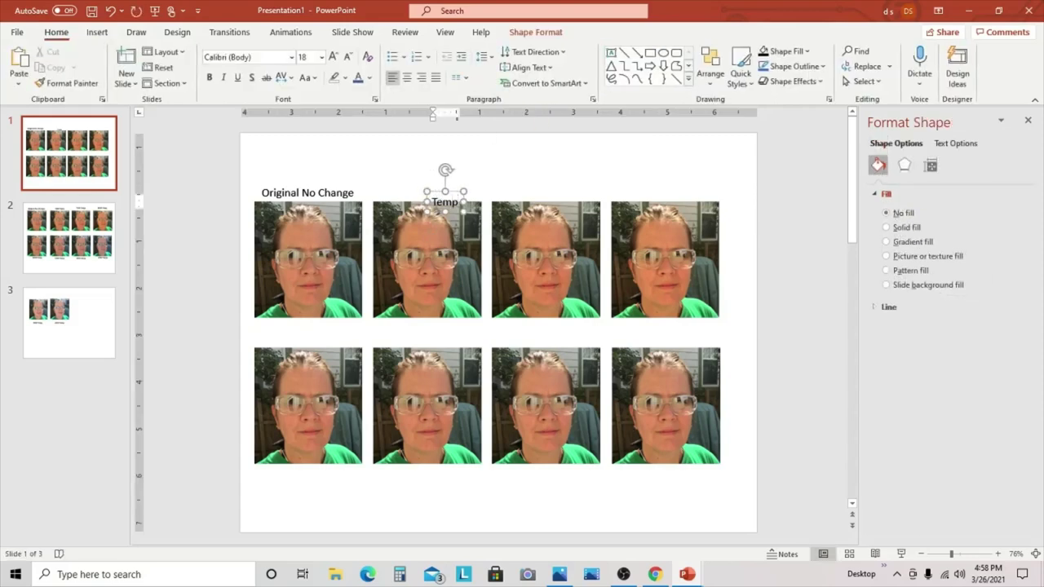
{"action": "type", "text": " 7000"}
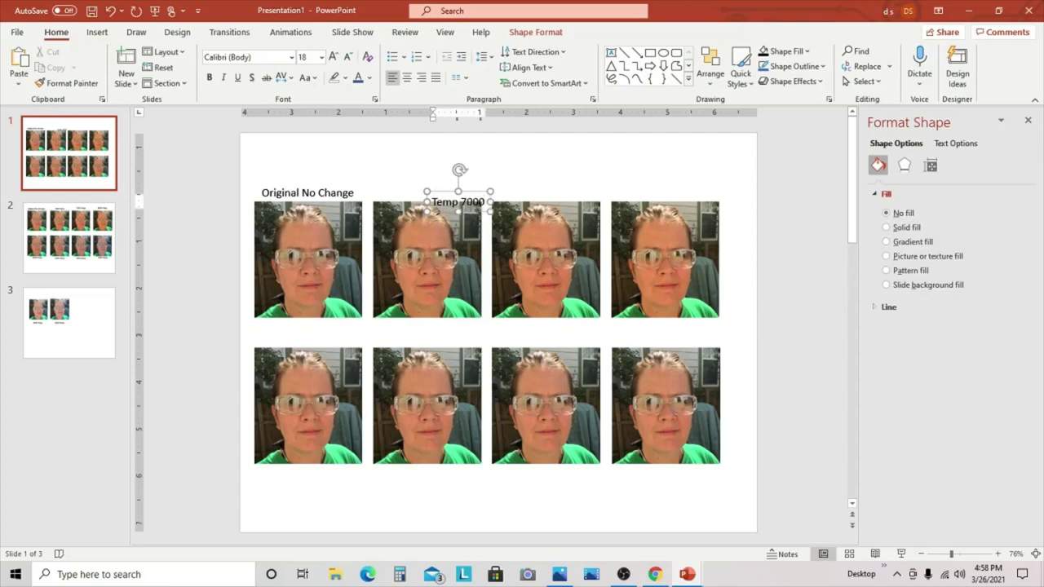
{"action": "left_click_drag", "start_coordinate": [443, 196], "coordinate": [413, 184]}
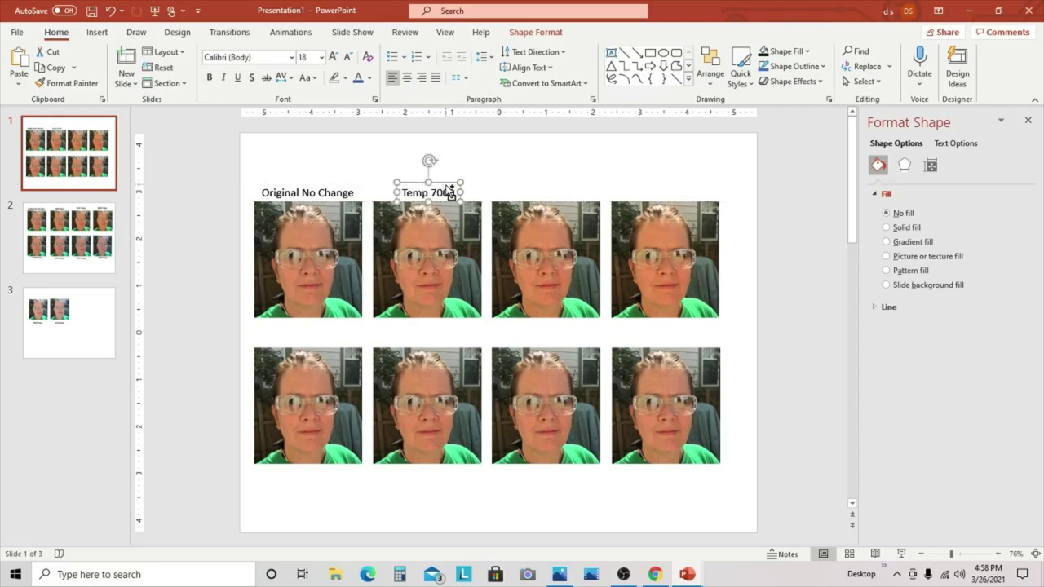
Paste two copies above the third and fourth photos, edited to 'Temp 7500' and 'Temp 8000'
{"action": "key", "text": "ctrl+v"}
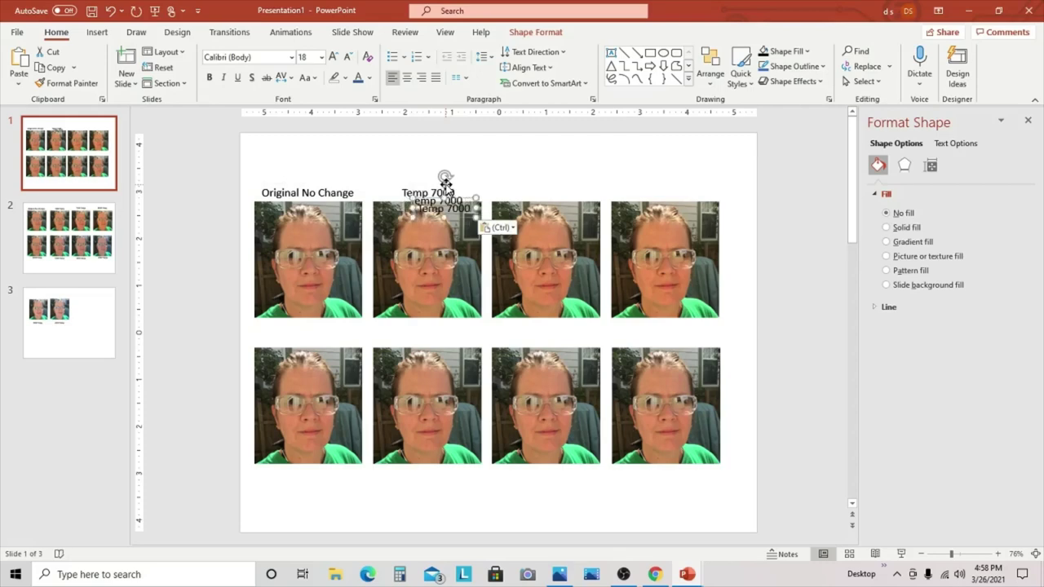
{"action": "left_click_drag", "start_coordinate": [457, 194], "coordinate": [675, 182]}
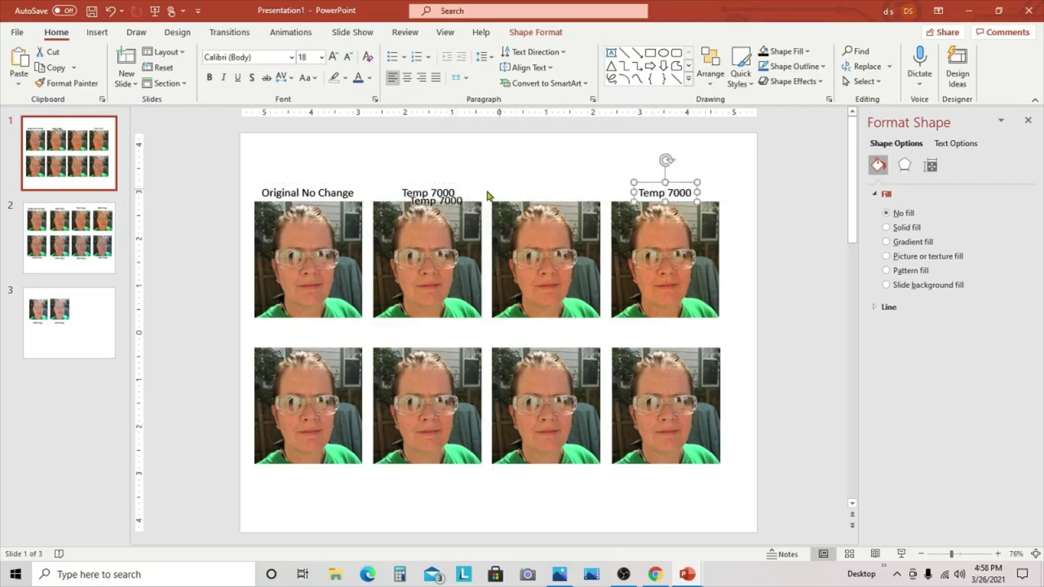
{"action": "left_click", "coordinate": [459, 193]}
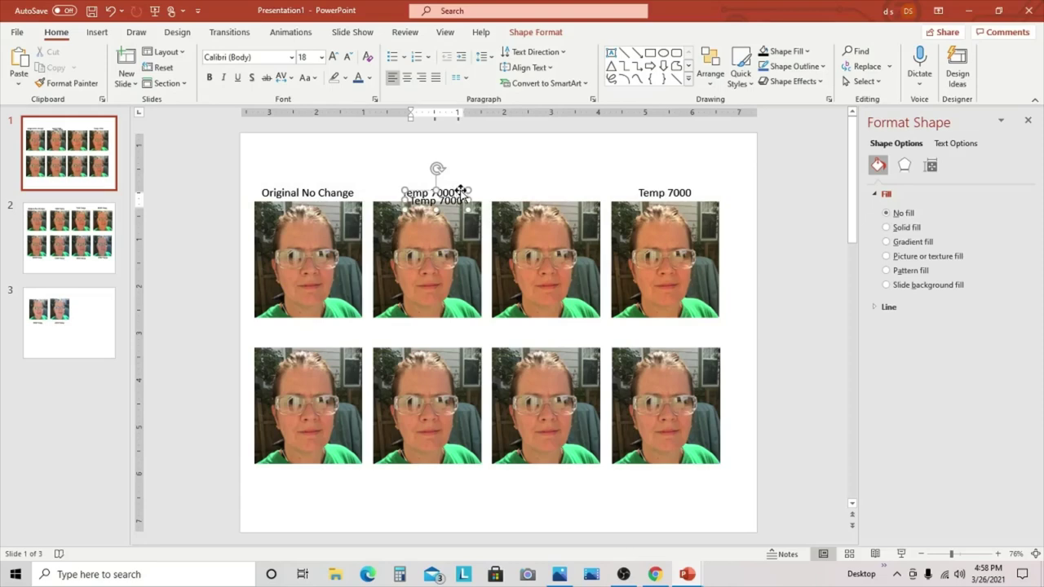
{"action": "left_click_drag", "start_coordinate": [458, 193], "coordinate": [569, 184]}
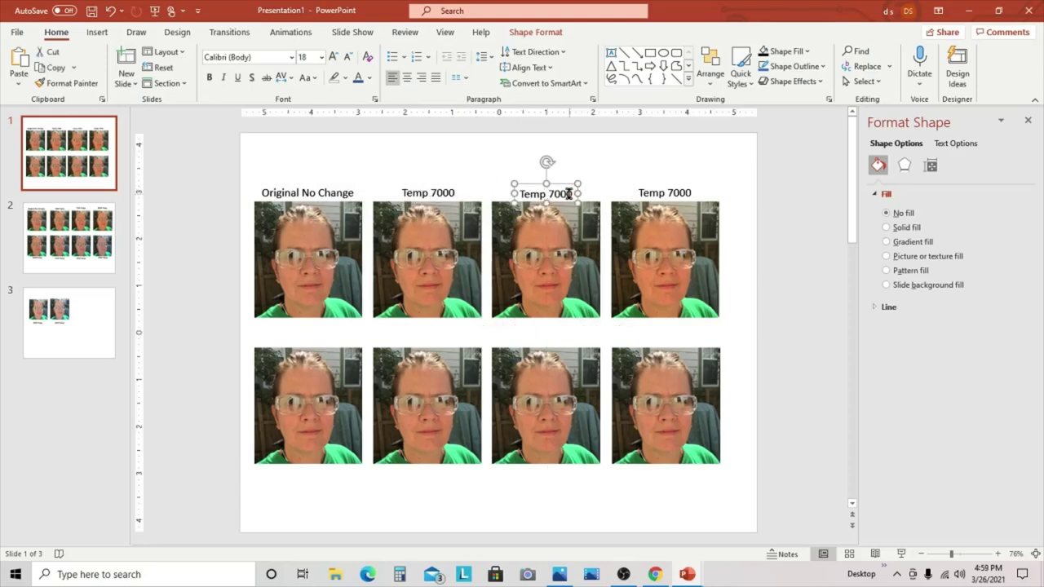
{"action": "left_click", "coordinate": [561, 193]}
{"action": "key", "text": "BackSpace"}
{"action": "type", "text": "5"}
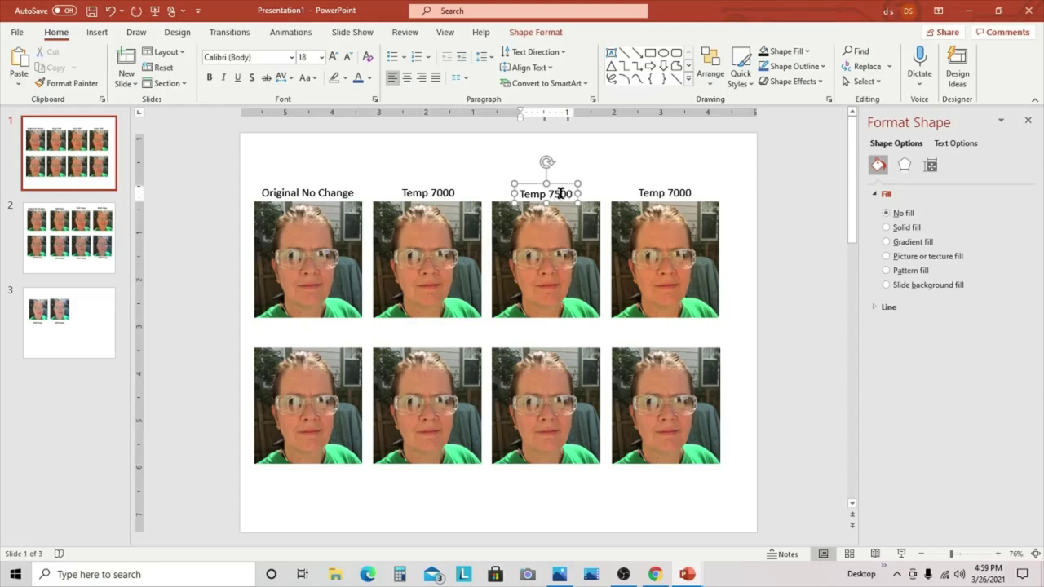
{"action": "left_click", "coordinate": [671, 193]}
{"action": "key", "text": "BackSpace"}
{"action": "type", "text": "8"}
{"action": "left_click", "coordinate": [601, 182]}
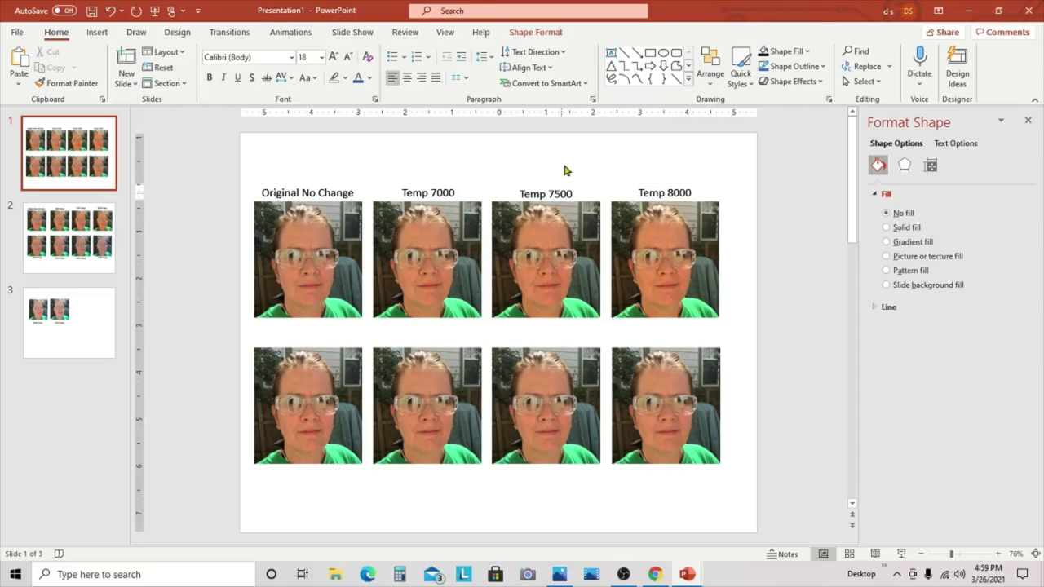
Set the first two bottom-row photos' temperatures to 6000 and 5500
{"action": "left_click", "coordinate": [336, 375]}
{"action": "left_click", "coordinate": [311, 298]}
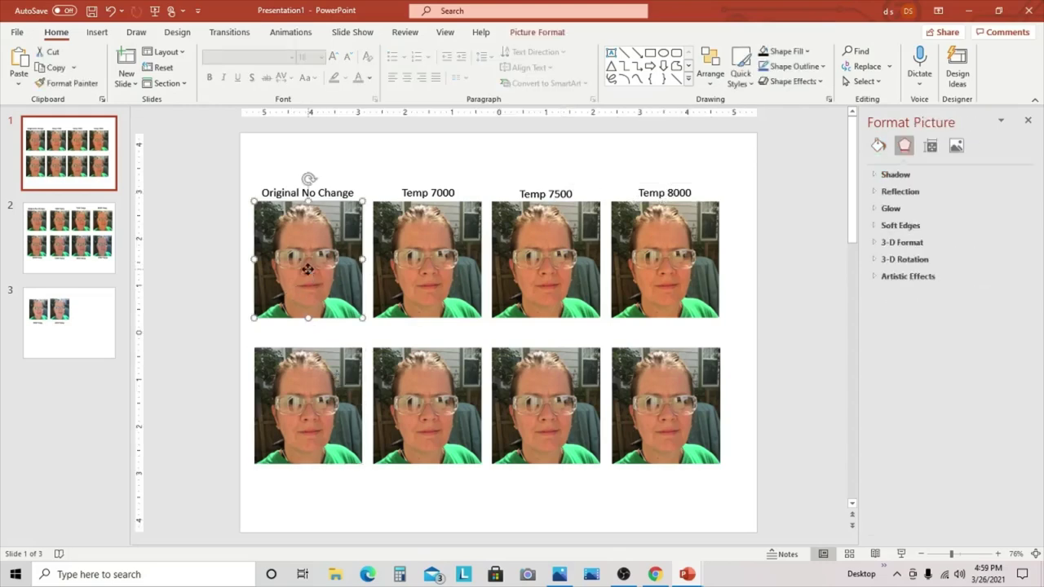
{"action": "left_click", "coordinate": [955, 146]}
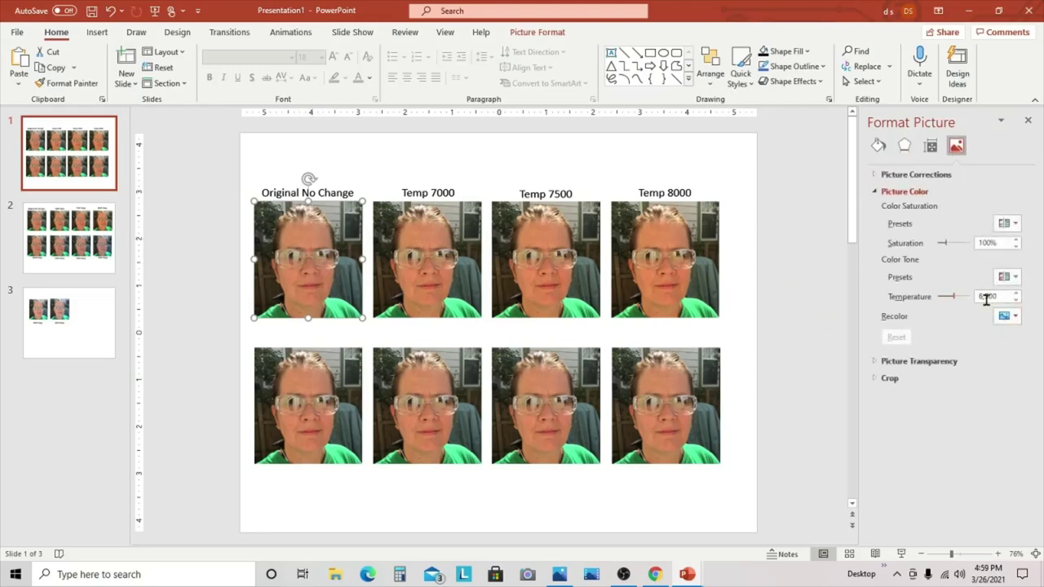
{"action": "left_click", "coordinate": [320, 371]}
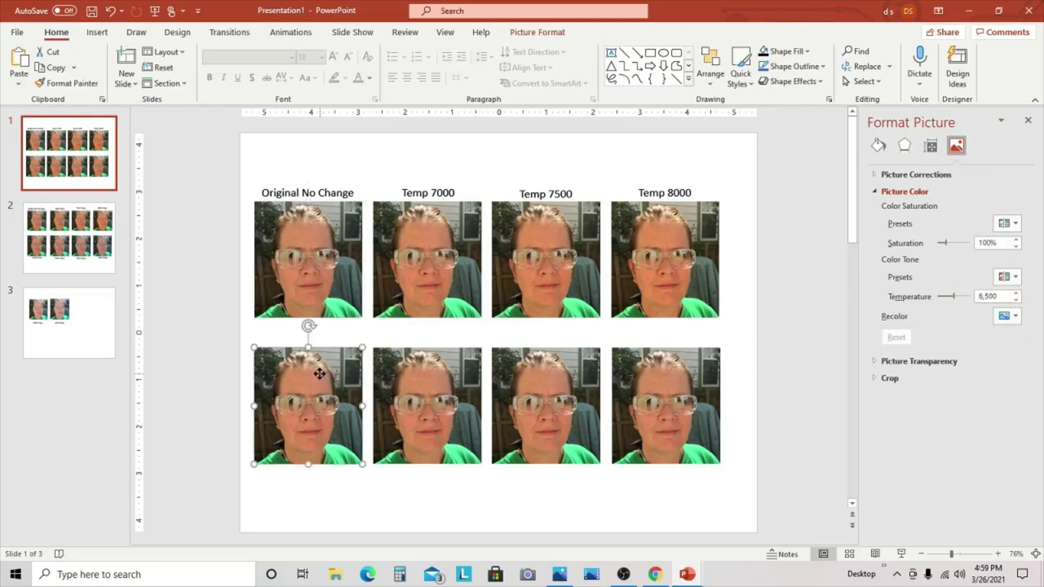
{"action": "double_click", "coordinate": [1002, 296]}
{"action": "type", "text": "6000"}
{"action": "key", "text": "Return"}
{"action": "left_click", "coordinate": [426, 394]}
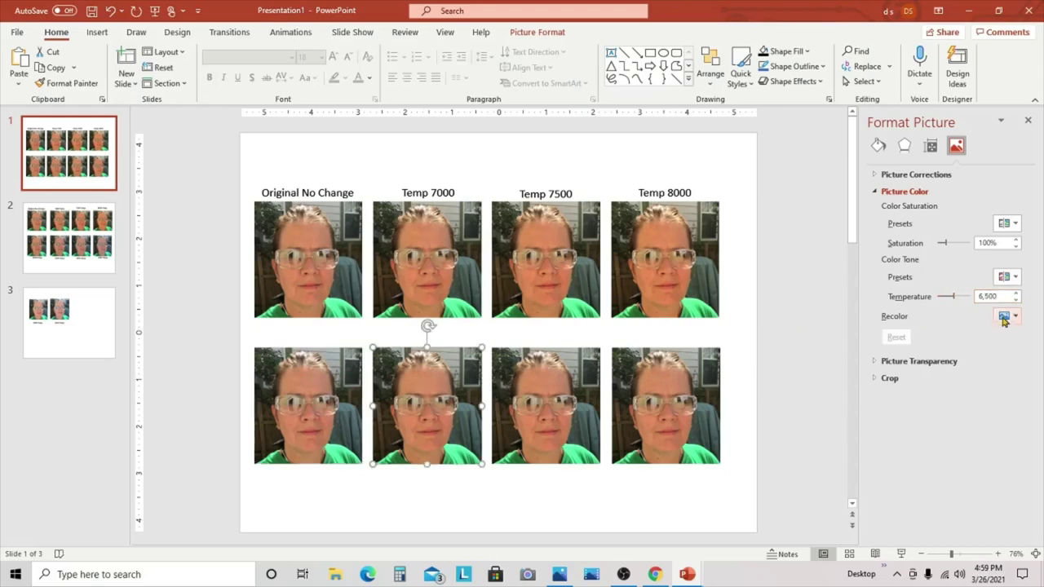
{"action": "left_click", "coordinate": [998, 296]}
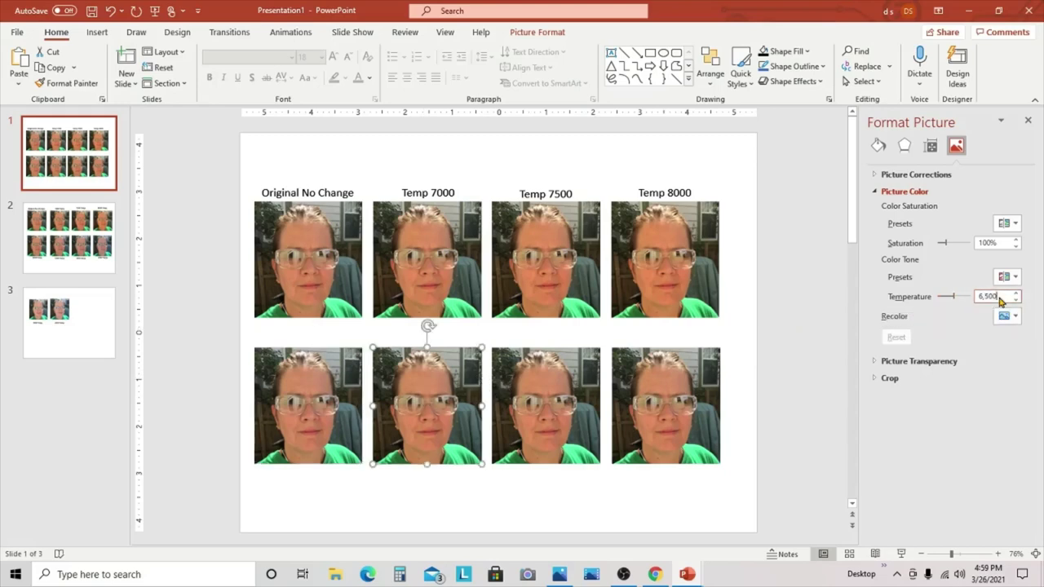
{"action": "left_click_drag", "start_coordinate": [1000, 300], "coordinate": [924, 298]}
{"action": "type", "text": "6"}
{"action": "type", "text": "0"}
{"action": "key", "text": "Return"}
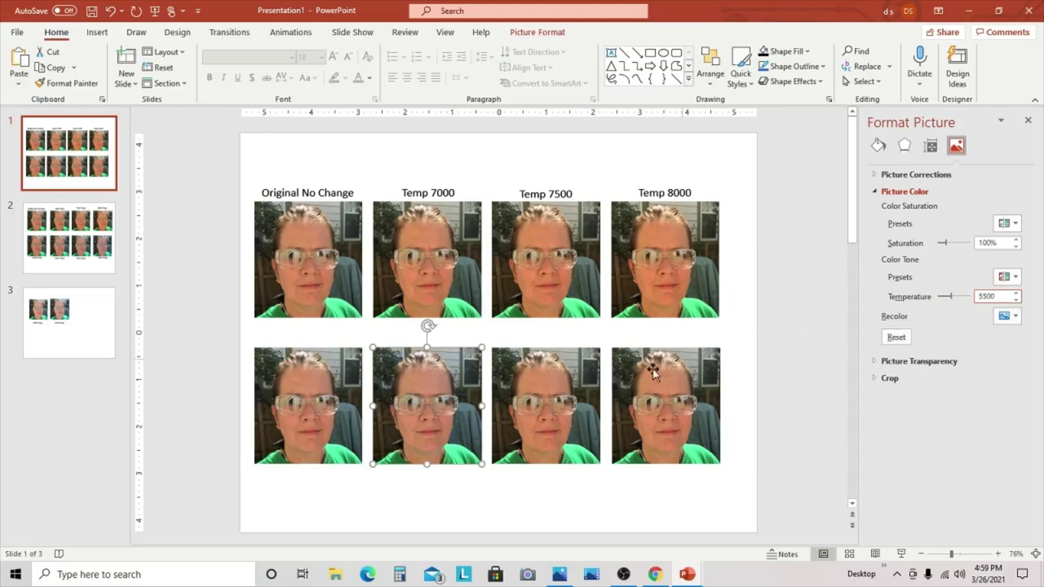
Set the third and fourth bottom-row photos' temperatures to 5000 and 4500
{"action": "left_click", "coordinate": [582, 383]}
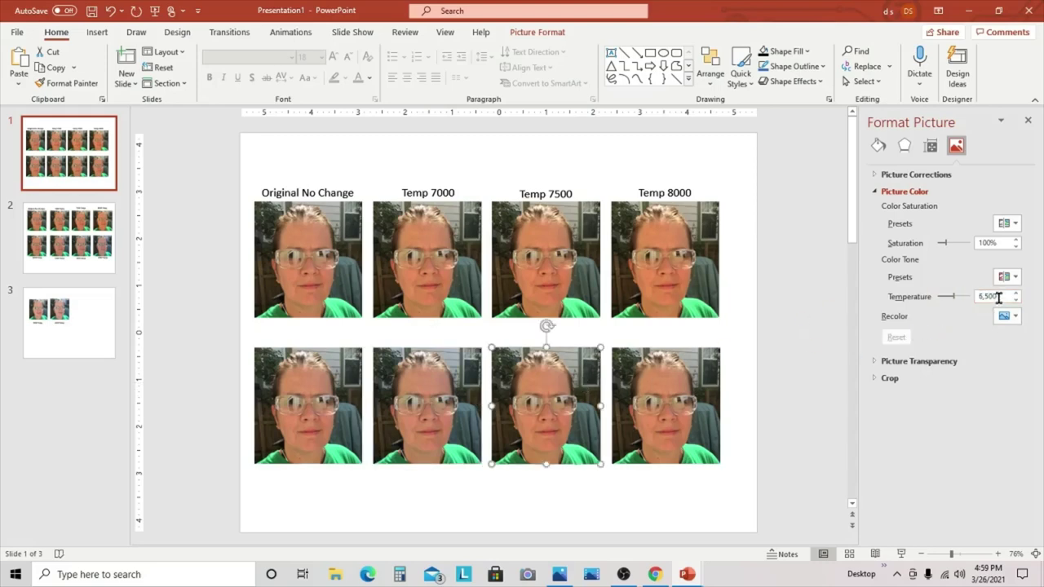
{"action": "double_click", "coordinate": [990, 296]}
{"action": "type", "text": "500"}
{"action": "key", "text": "Return"}
{"action": "left_click", "coordinate": [679, 389]}
{"action": "double_click", "coordinate": [993, 296]}
{"action": "type", "text": "4500"}
{"action": "key", "text": "Return"}
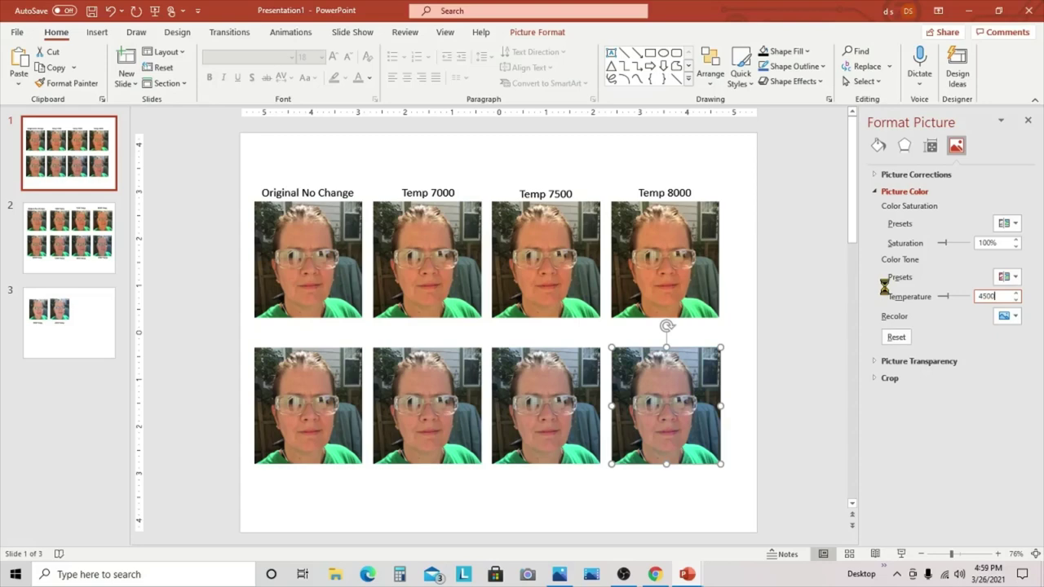
{"action": "left_click", "coordinate": [740, 318]}
Check each of the eight photos' Picture Color temperature against its caption
{"action": "left_click", "coordinate": [338, 363]}
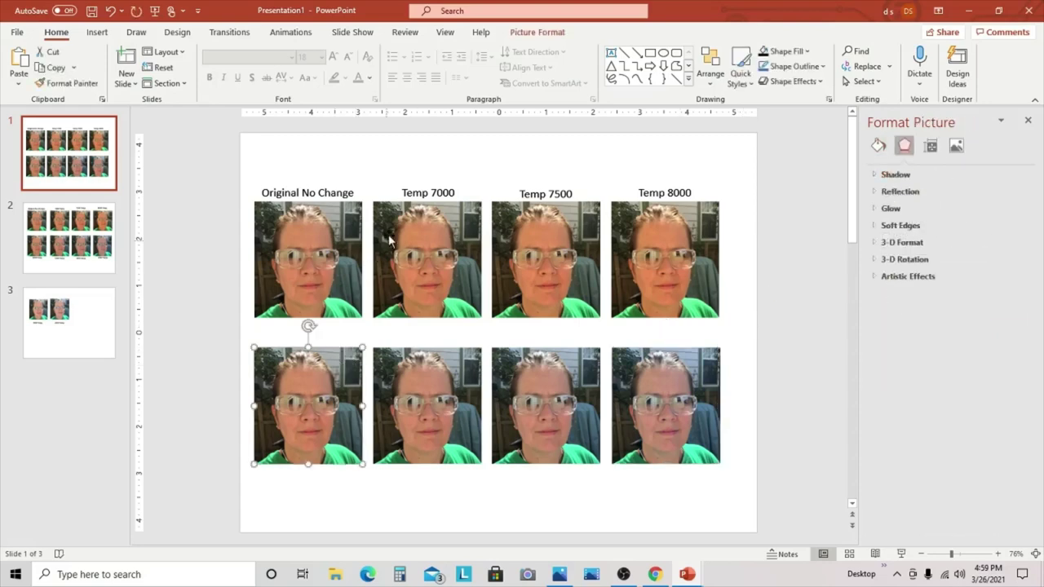
{"action": "left_click", "coordinate": [494, 172]}
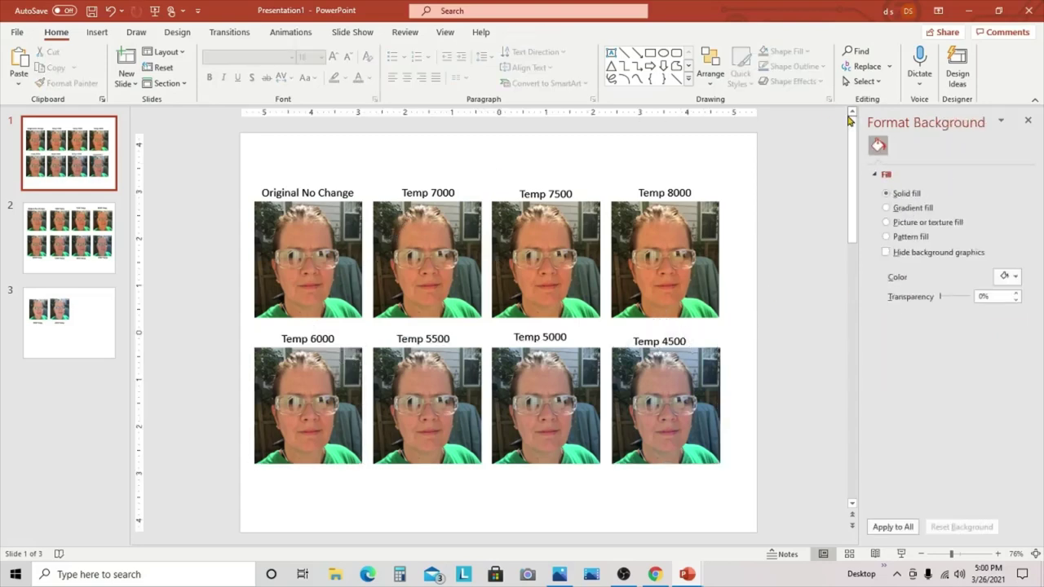
{"action": "left_click", "coordinate": [463, 248]}
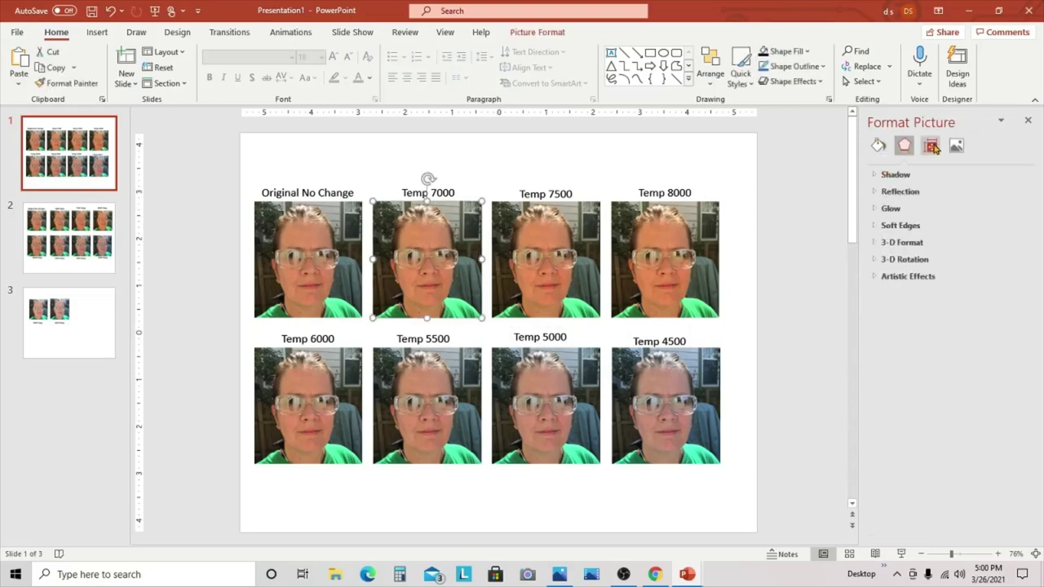
{"action": "left_click", "coordinate": [956, 147]}
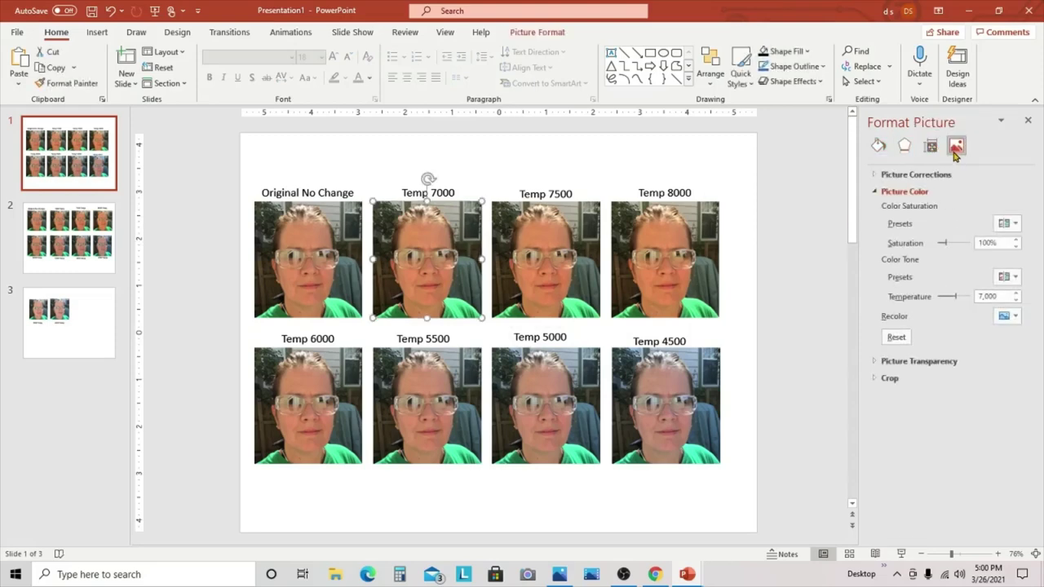
{"action": "left_click", "coordinate": [320, 241]}
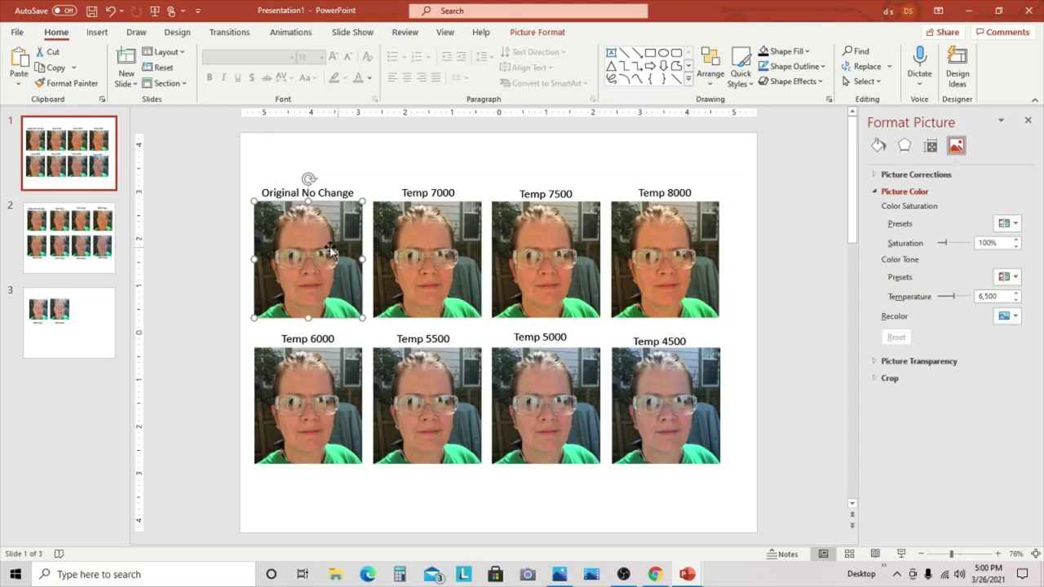
{"action": "left_click", "coordinate": [420, 259]}
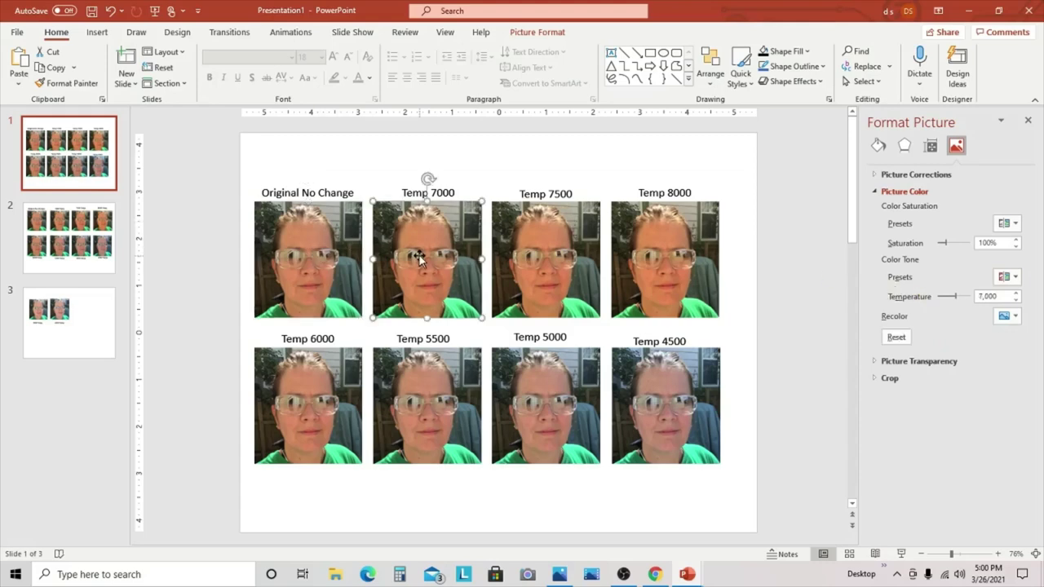
{"action": "left_click", "coordinate": [546, 278]}
{"action": "left_click", "coordinate": [672, 272]}
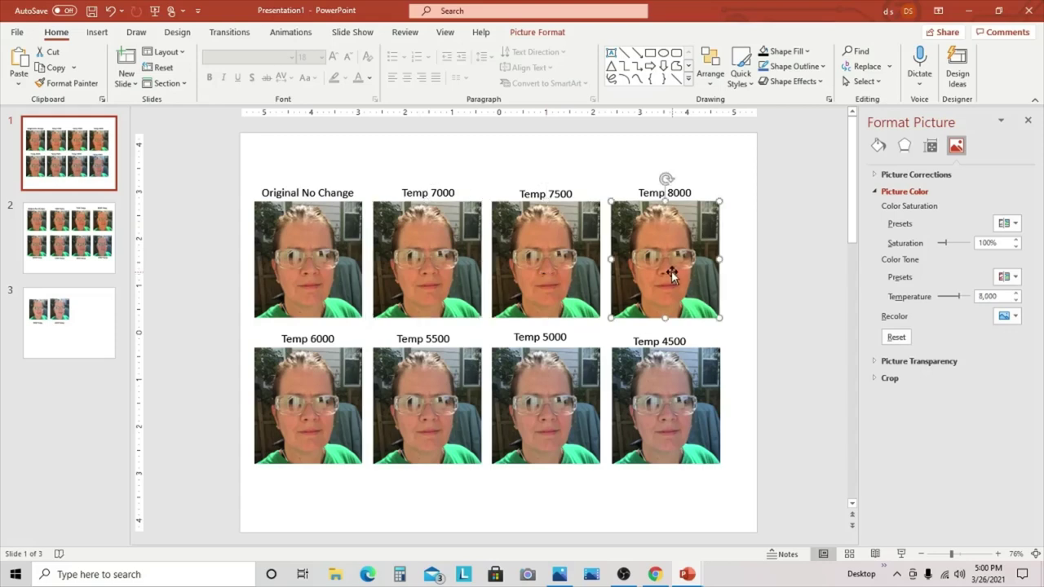
{"action": "left_click", "coordinate": [308, 414]}
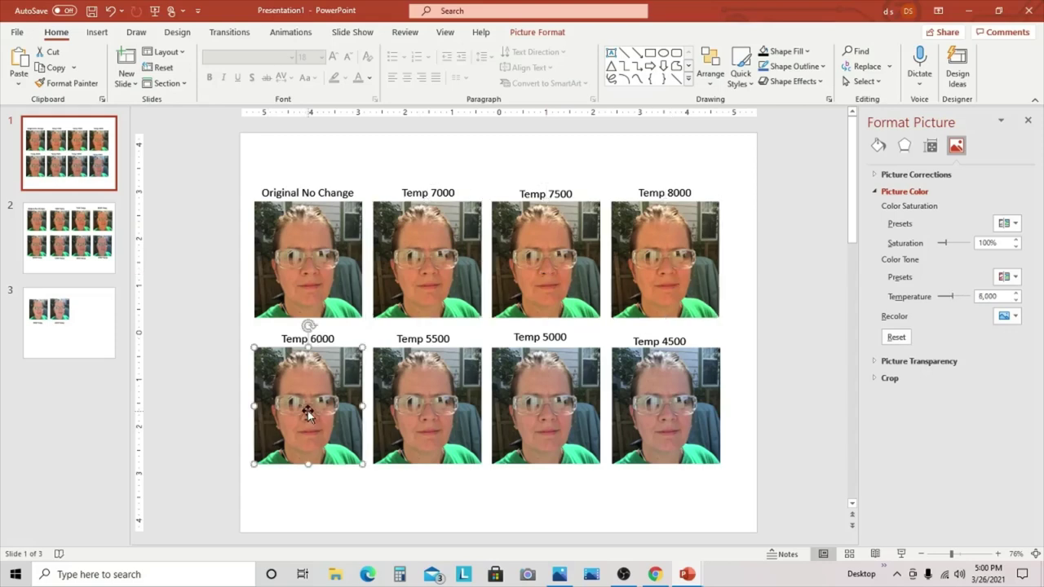
{"action": "left_click", "coordinate": [440, 413]}
{"action": "left_click", "coordinate": [532, 405]}
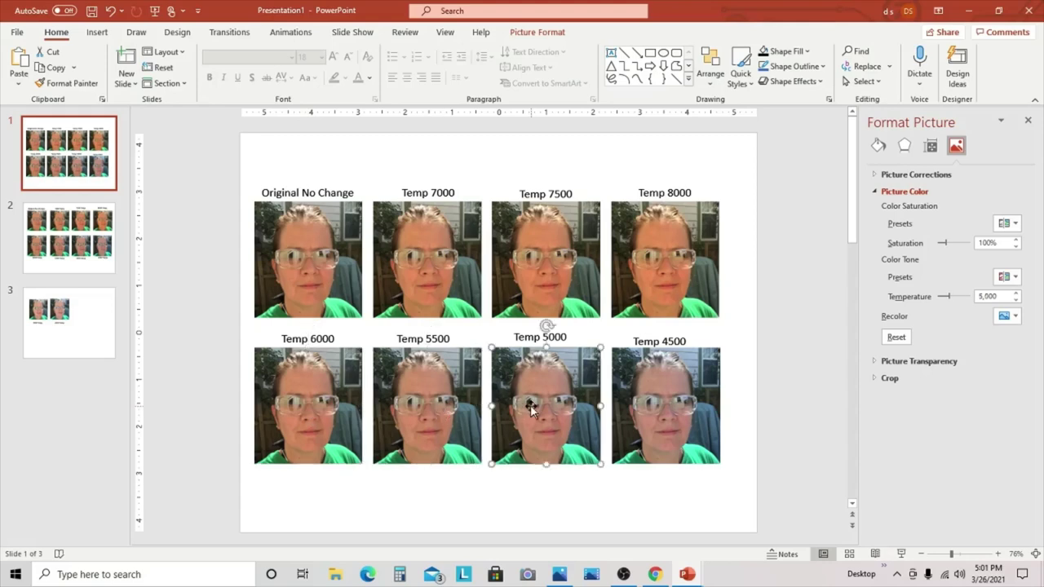
{"action": "left_click", "coordinate": [664, 397]}
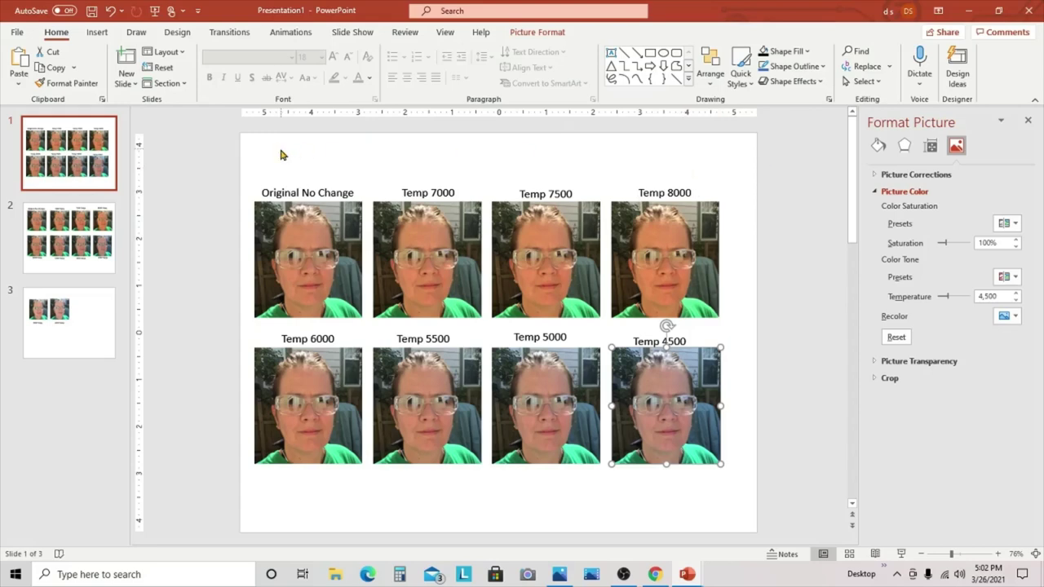
Open the print preview of slide 2's eight-photo temperature grid
{"action": "left_click", "coordinate": [69, 237]}
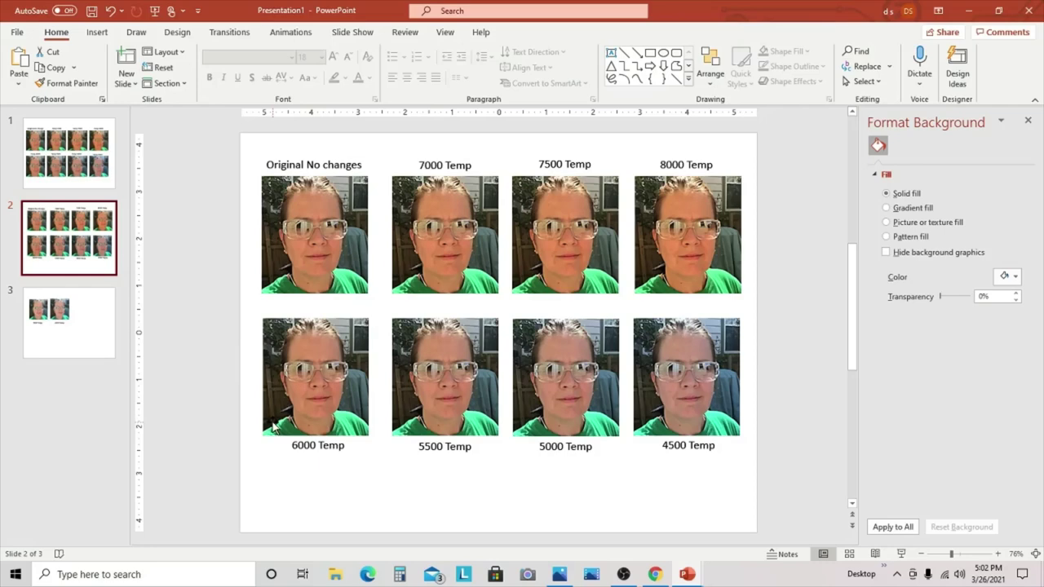
{"action": "key", "text": "ctrl+p"}
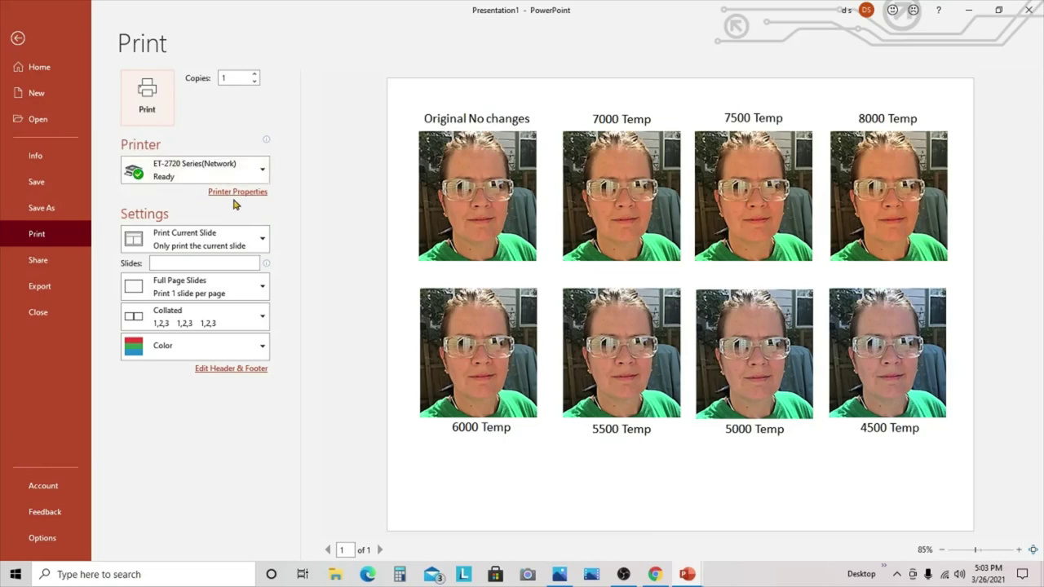
Apply the People/Faces - Mirrored preset in the ET-2720 printer properties
{"action": "left_click", "coordinate": [230, 194]}
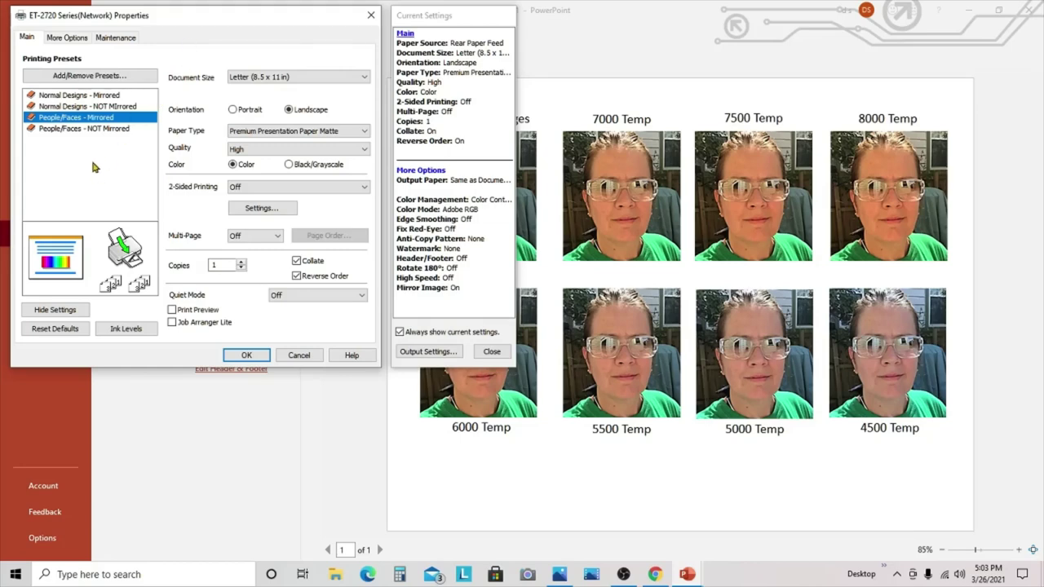
{"action": "mouse_move", "coordinate": [72, 120]}
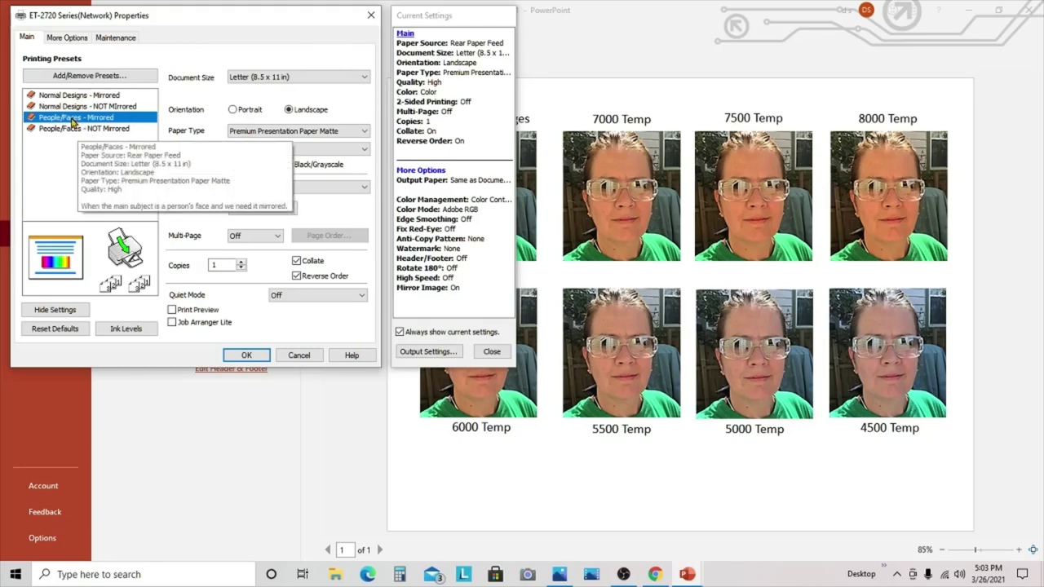
{"action": "left_click", "coordinate": [247, 354]}
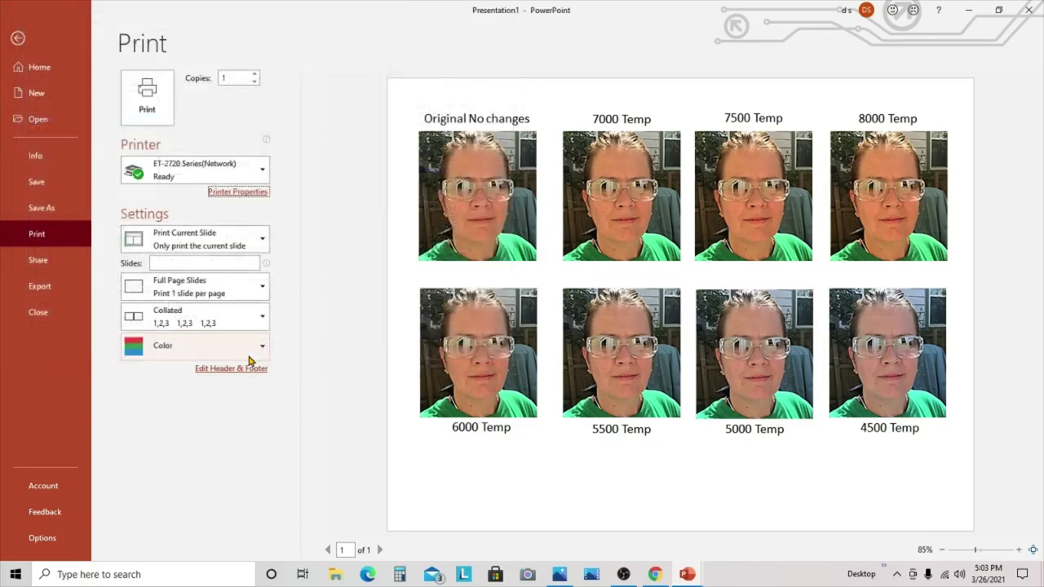
{"action": "left_click", "coordinate": [149, 106]}
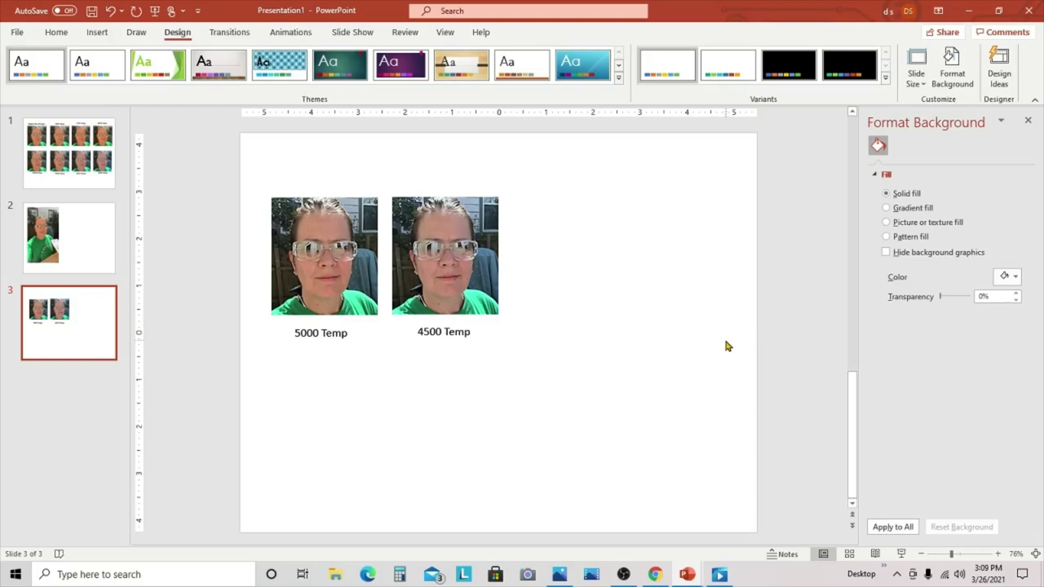
In the slide's print preview, set the printer's Advanced brightness to 10, then 0, and close
{"action": "key", "text": "ctrl+p"}
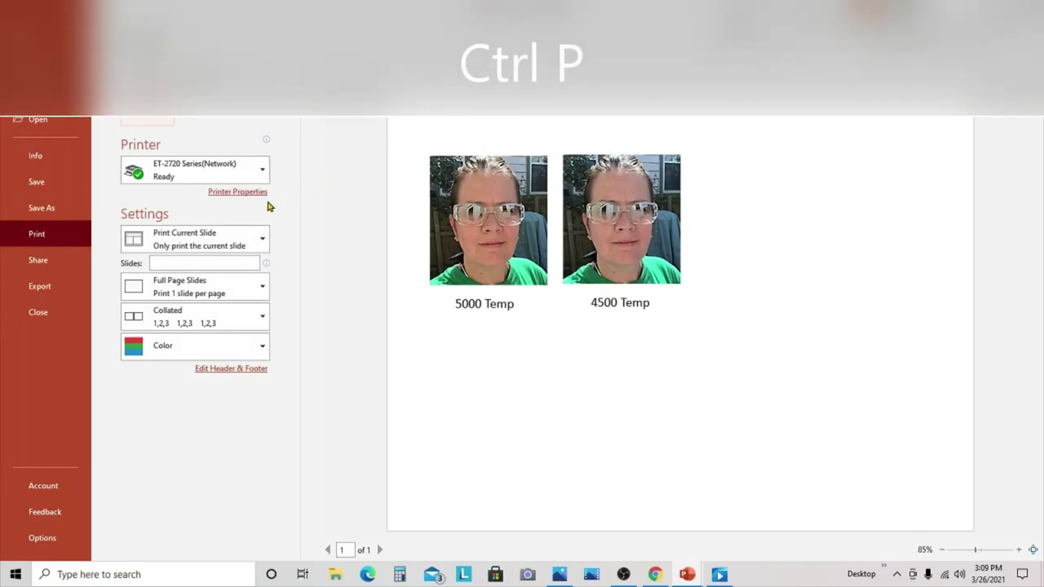
{"action": "left_click", "coordinate": [228, 199]}
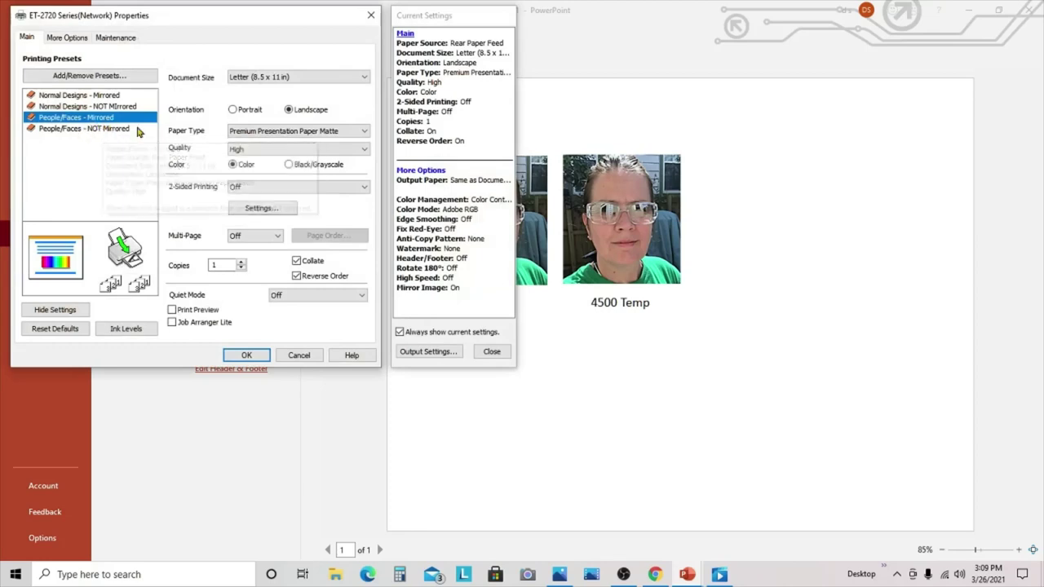
{"action": "left_click", "coordinate": [64, 38]}
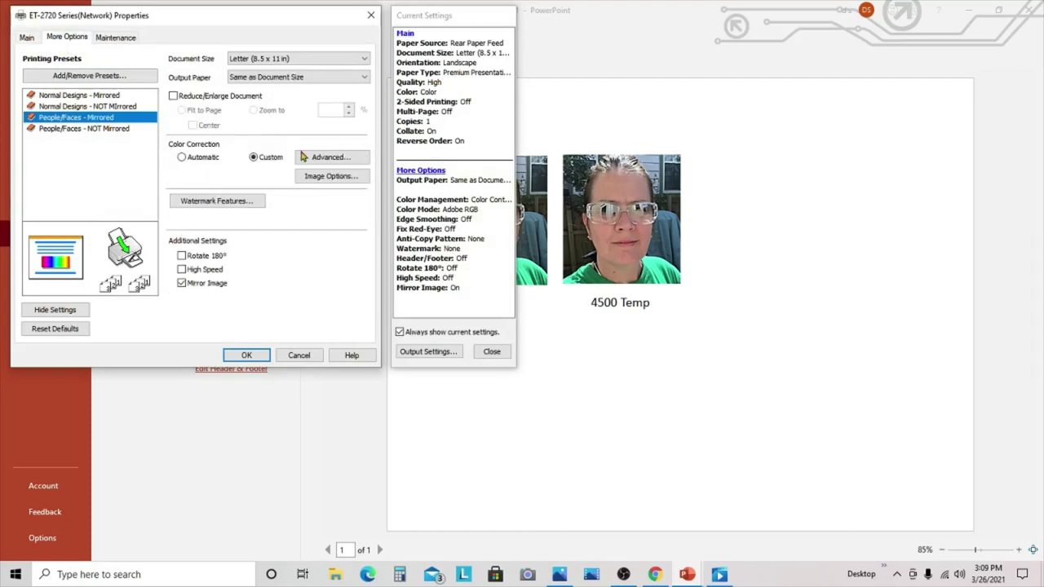
{"action": "left_click", "coordinate": [328, 158]}
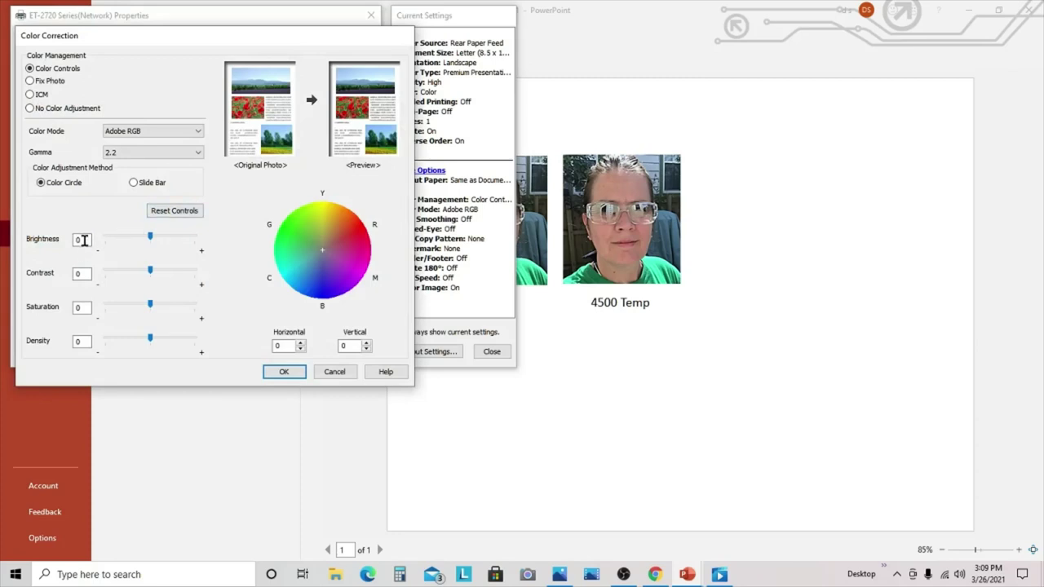
{"action": "double_click", "coordinate": [83, 240]}
{"action": "type", "text": "10"}
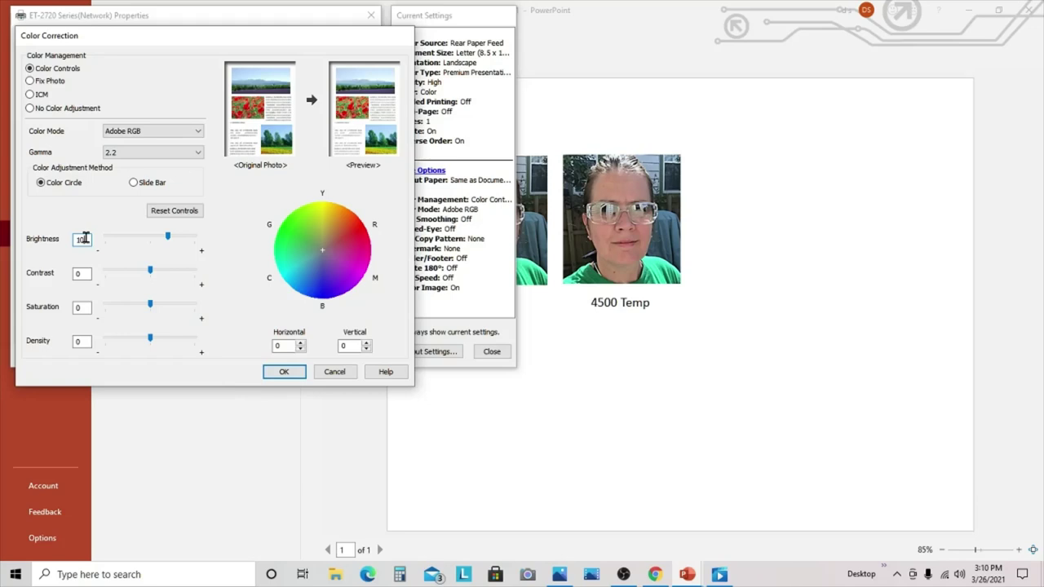
{"action": "left_click_drag", "start_coordinate": [85, 237], "coordinate": [66, 239]}
{"action": "type", "text": "0"}
{"action": "key", "text": "Return"}
{"action": "key", "text": "Return"}
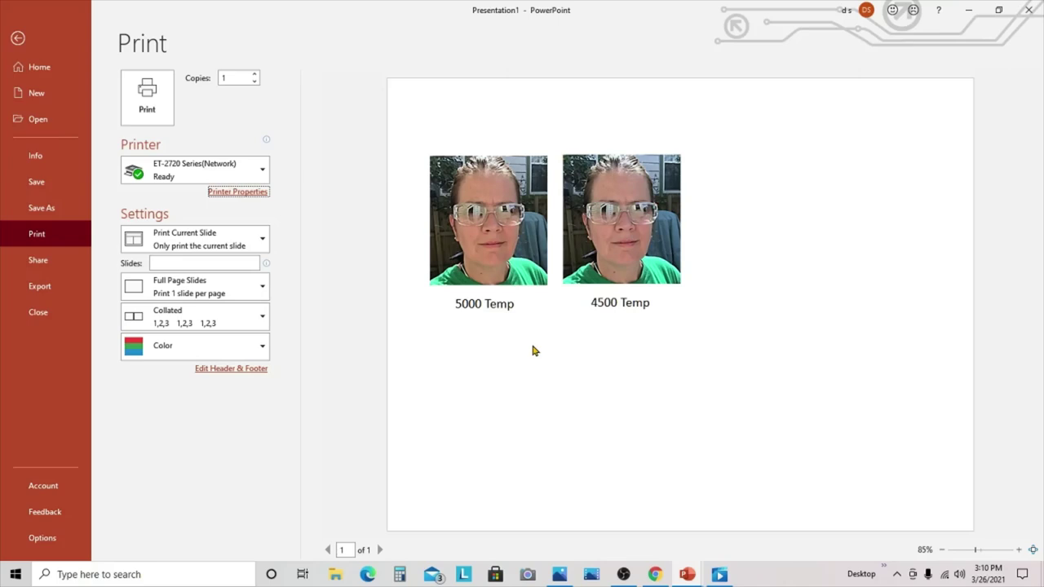
Back on the slides, inspect the correction settings of the 5000 Temp and 4500 Temp pictures
{"action": "left_click", "coordinate": [17, 38]}
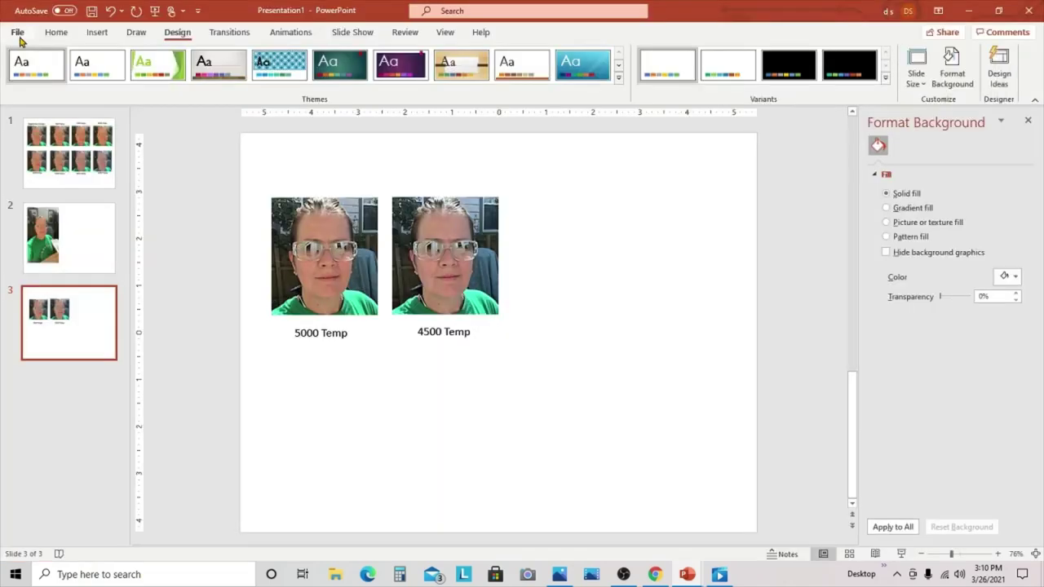
{"action": "left_click", "coordinate": [314, 264]}
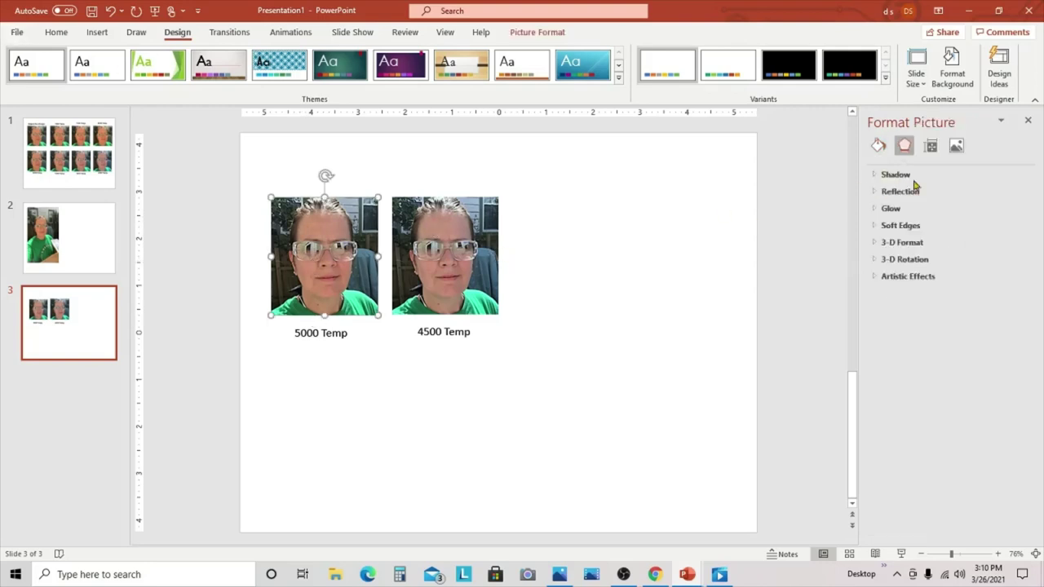
{"action": "left_click", "coordinate": [956, 150]}
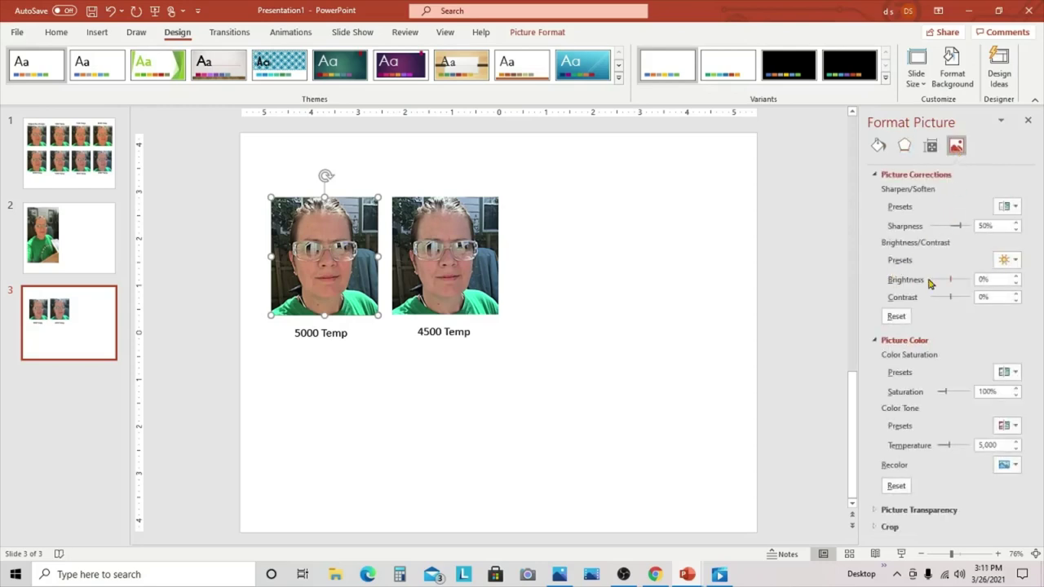
{"action": "double_click", "coordinate": [983, 279]}
{"action": "left_click", "coordinate": [624, 304]}
{"action": "left_click", "coordinate": [448, 272]}
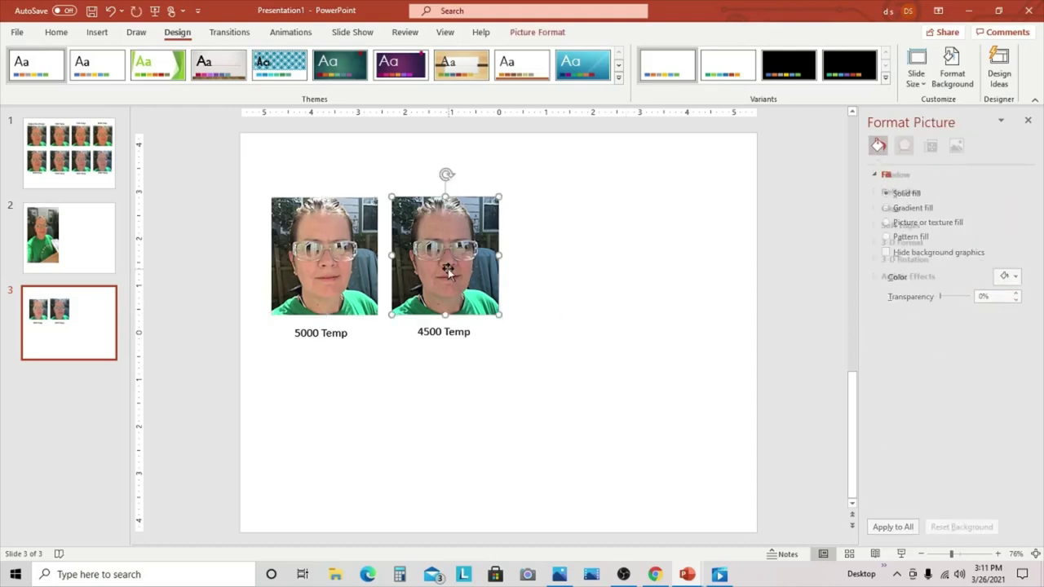
{"action": "left_click", "coordinate": [956, 147]}
{"action": "left_click", "coordinate": [599, 308]}
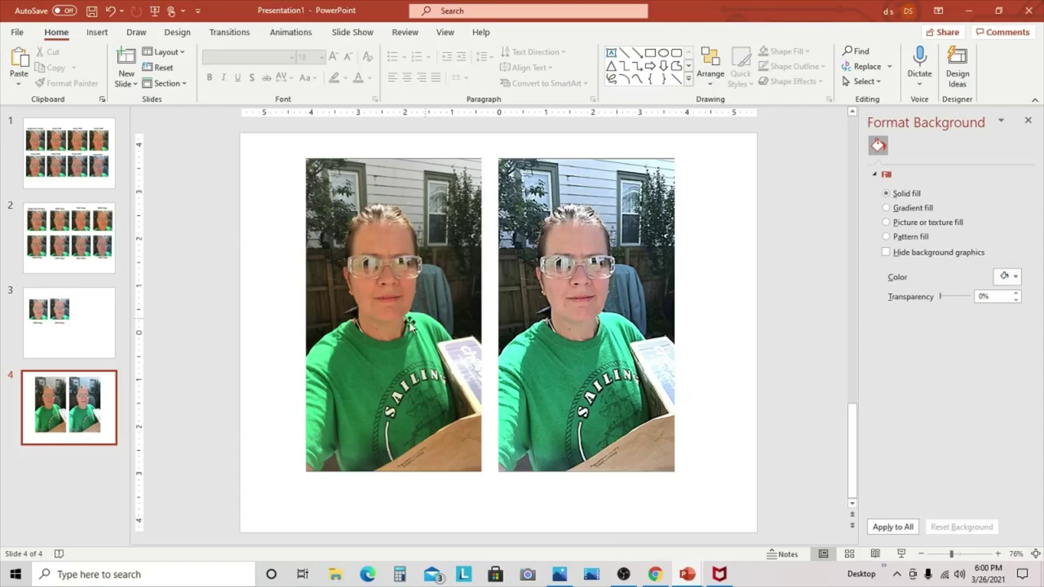
Nudge the left photo left and move the right photo clear of it
{"action": "left_click", "coordinate": [387, 323]}
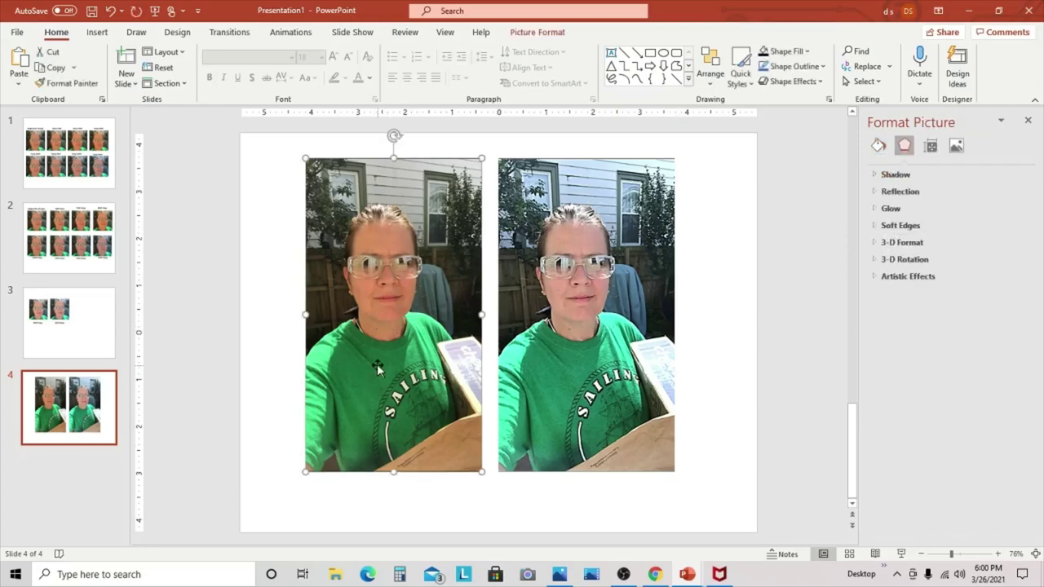
{"action": "left_click_drag", "start_coordinate": [377, 369], "coordinate": [373, 369]}
{"action": "left_click_drag", "start_coordinate": [597, 298], "coordinate": [494, 321]}
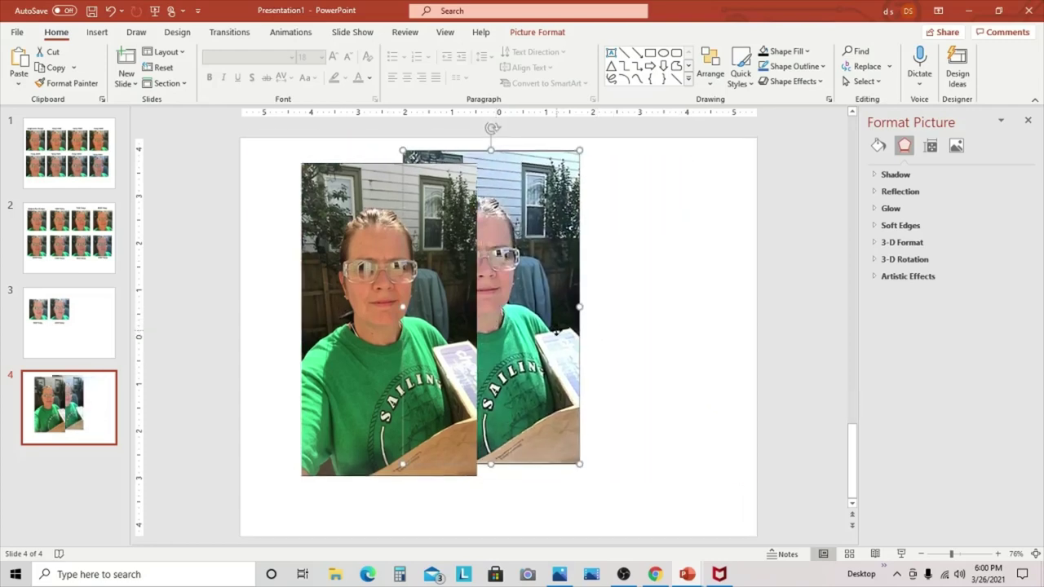
{"action": "left_click_drag", "start_coordinate": [558, 334], "coordinate": [665, 341]}
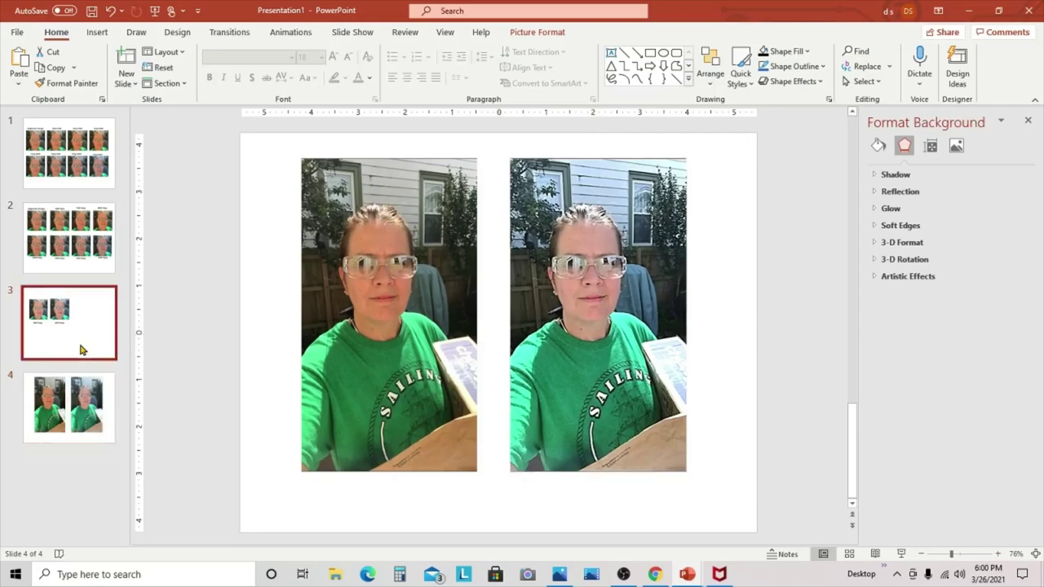
Glance at slide 3, then show the right photo's temperature and brightness corrections on slide 4
{"action": "left_click", "coordinate": [86, 353]}
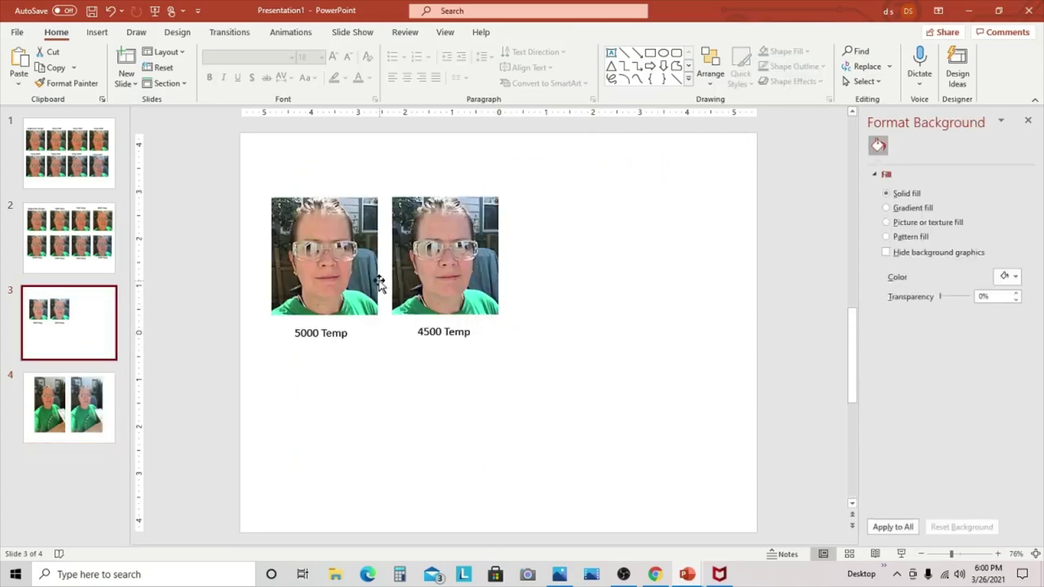
{"action": "left_click", "coordinate": [105, 414]}
{"action": "left_click", "coordinate": [613, 340]}
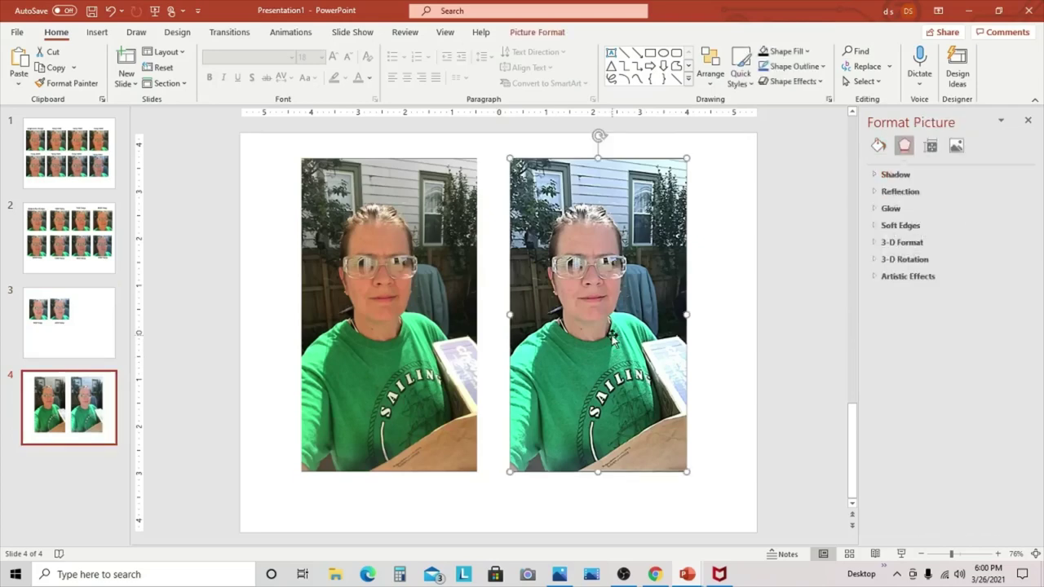
{"action": "left_click", "coordinate": [956, 145]}
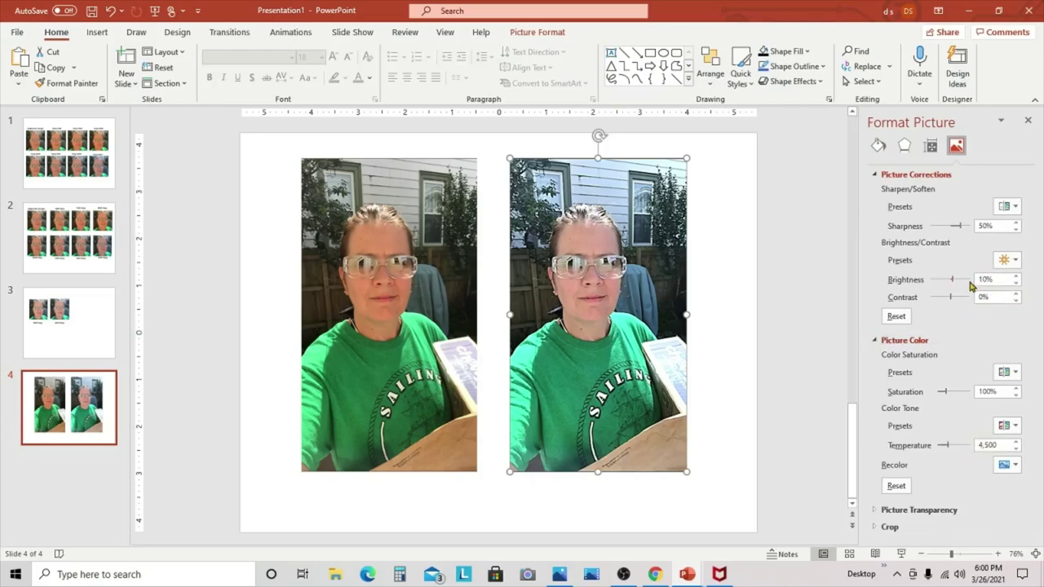
Choose Save as Picture for the right photo on slide 4
{"action": "left_click", "coordinate": [711, 254]}
{"action": "left_click", "coordinate": [648, 237]}
{"action": "right_click", "coordinate": [648, 237]}
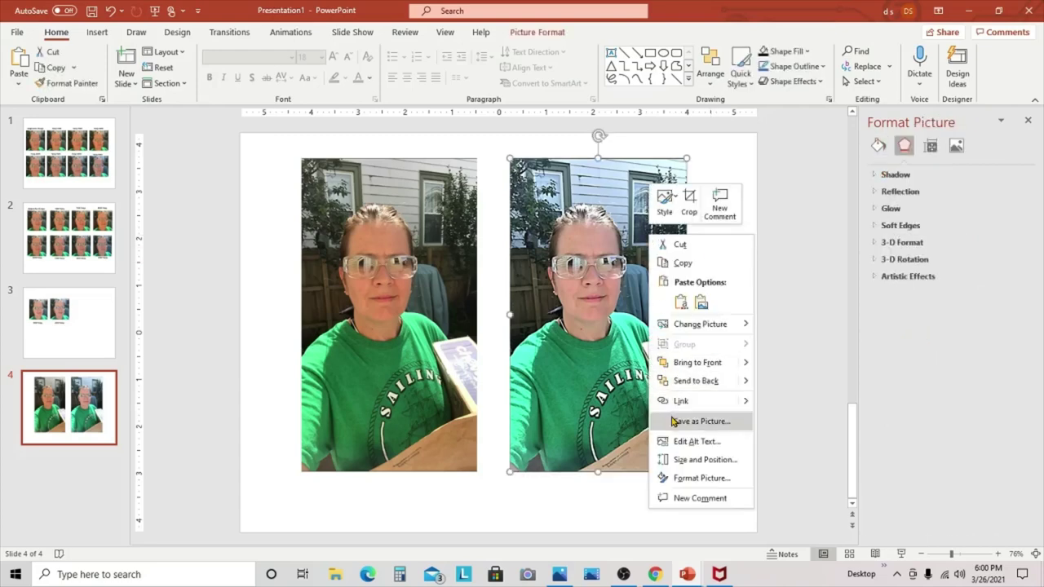
{"action": "left_click", "coordinate": [700, 421]}
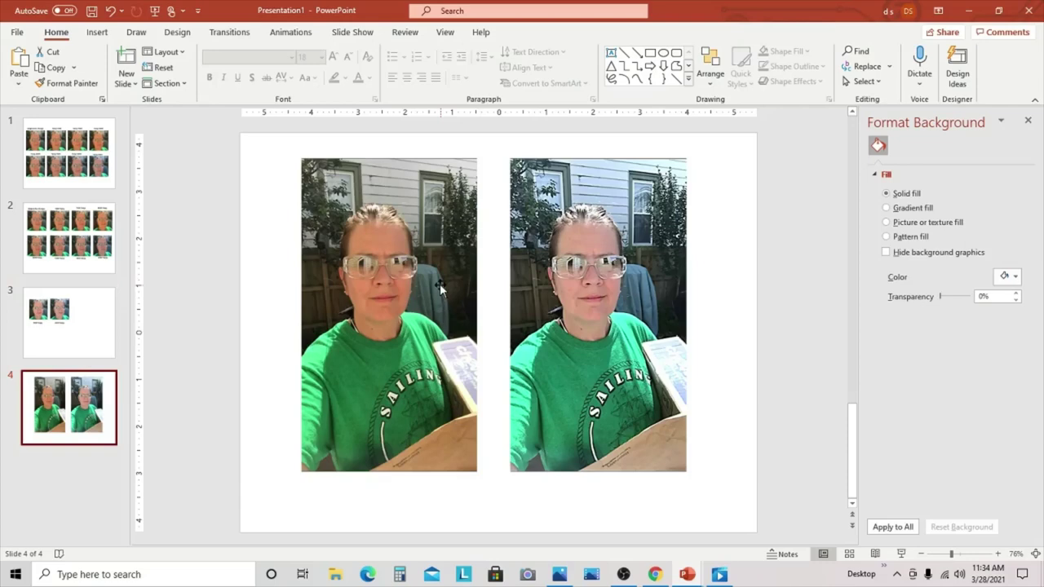
Switch to slide 3 to compare the 5000 Temp and 4500 Temp photos
{"action": "left_click", "coordinate": [95, 334]}
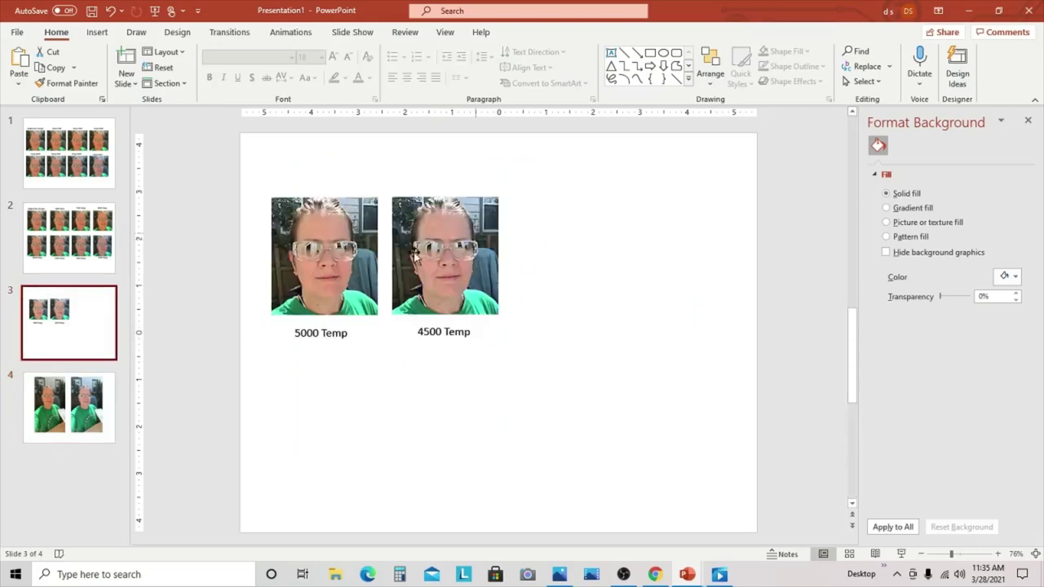